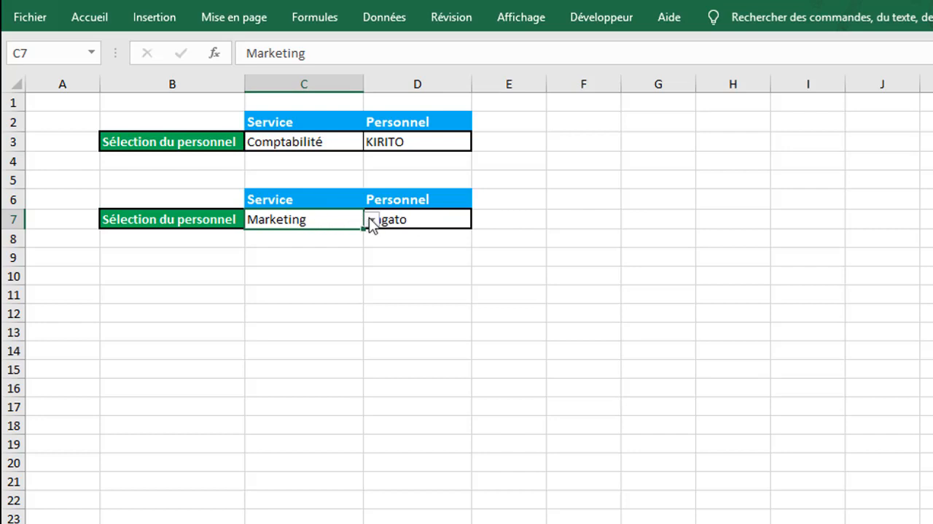
# - In the second selection row, set the service in C7 to Commercial and choose that service's first employee in D7
pyautogui.click(372, 219)
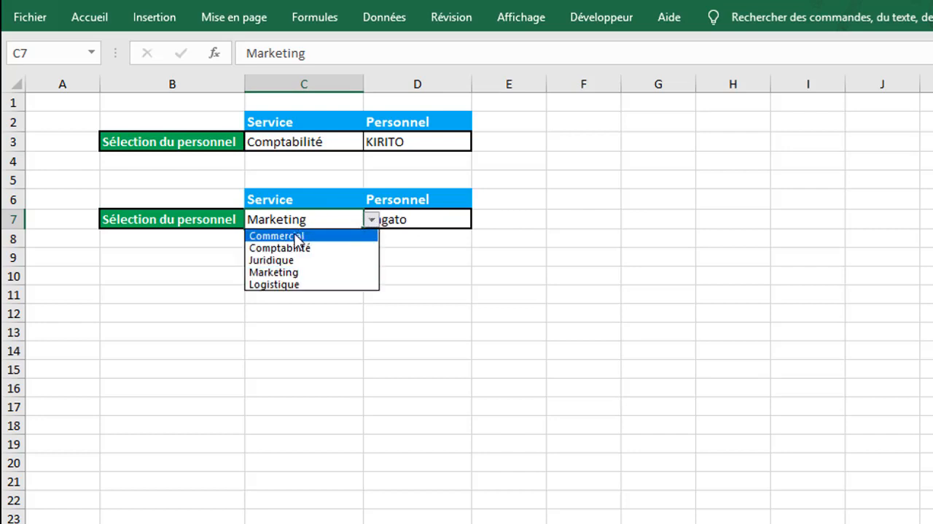
pyautogui.click(132, 269)
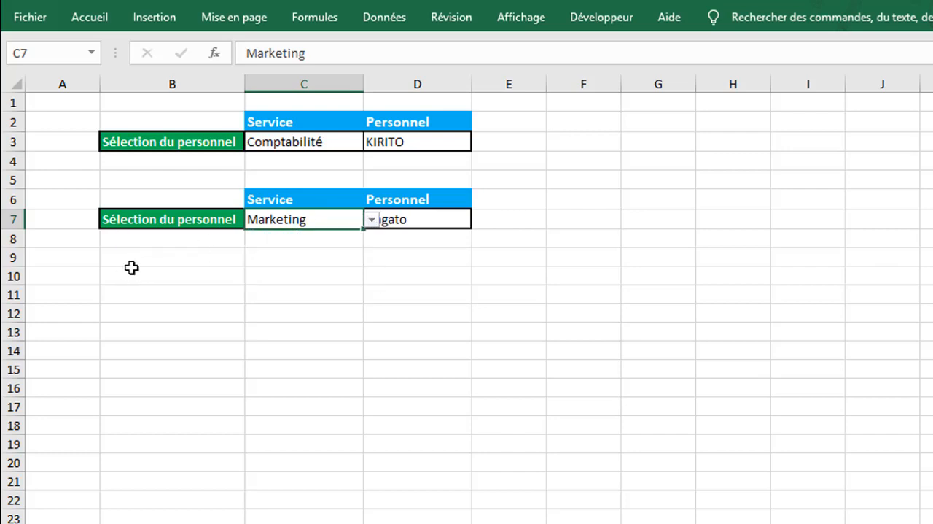
pyautogui.click(187, 220)
pyautogui.click(284, 219)
pyautogui.click(372, 220)
pyautogui.click(335, 235)
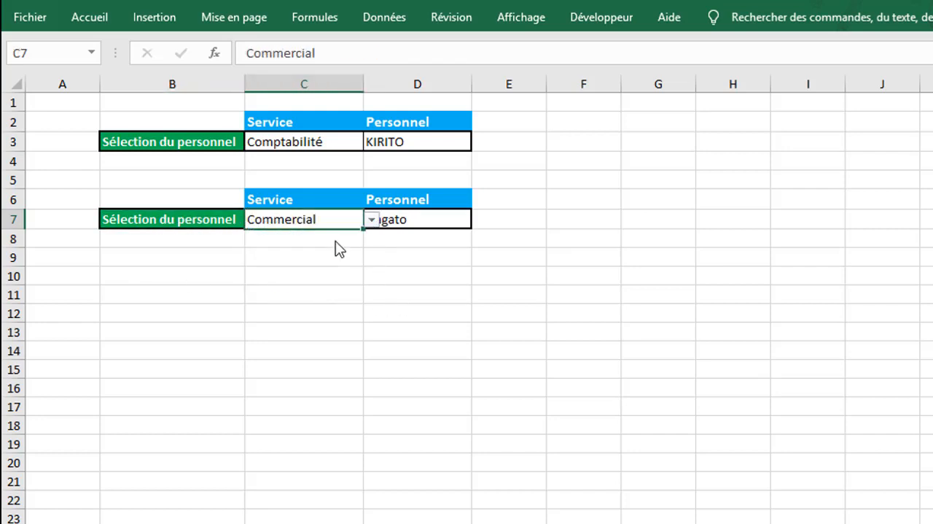
pyautogui.click(431, 217)
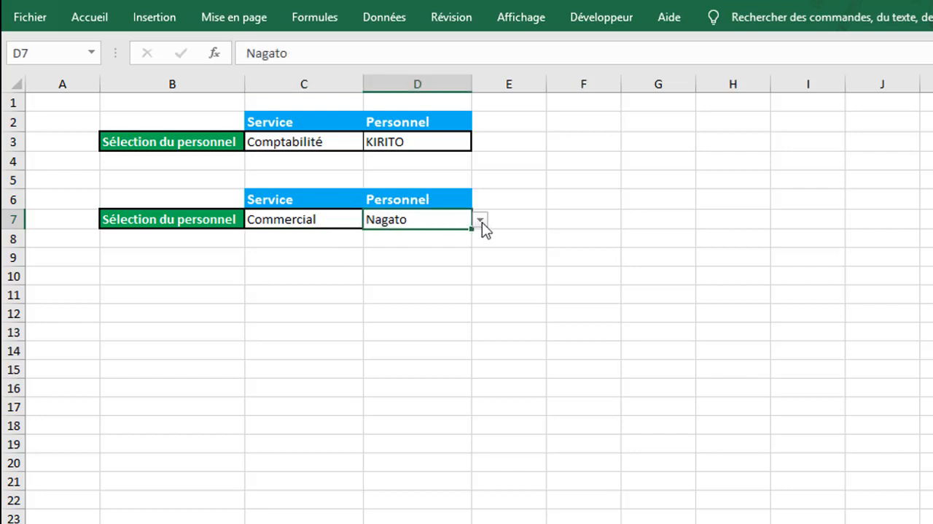
pyautogui.click(482, 223)
pyautogui.click(436, 246)
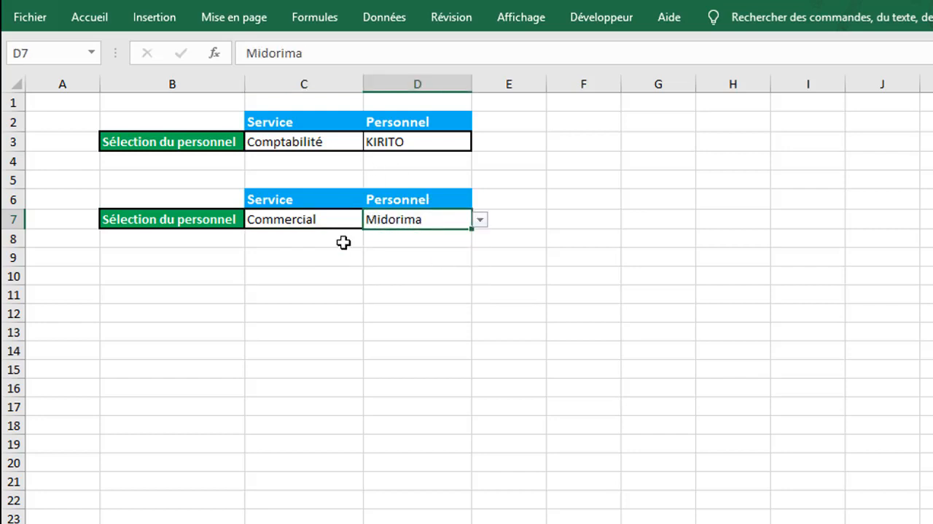
# - Set the service in C7 to Juridique and choose that service's first employee in D7
pyautogui.click(281, 226)
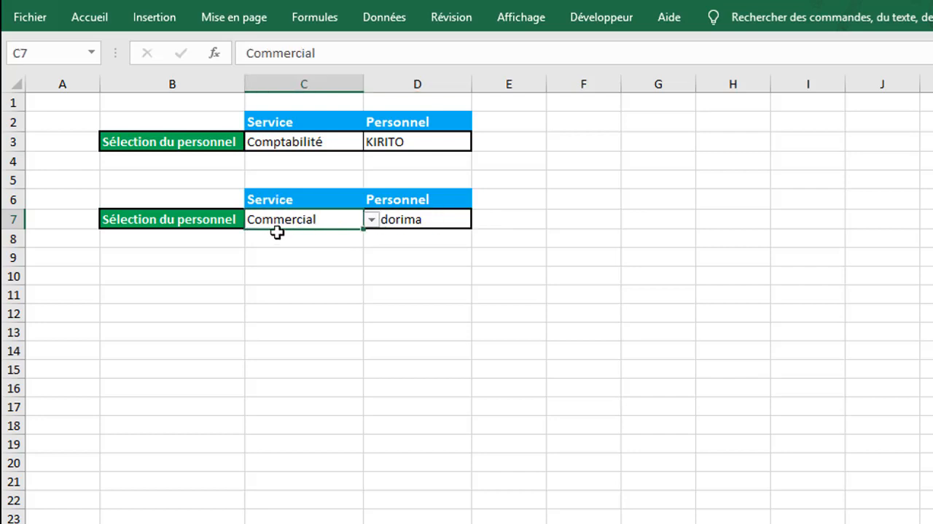
pyautogui.click(371, 219)
pyautogui.click(336, 259)
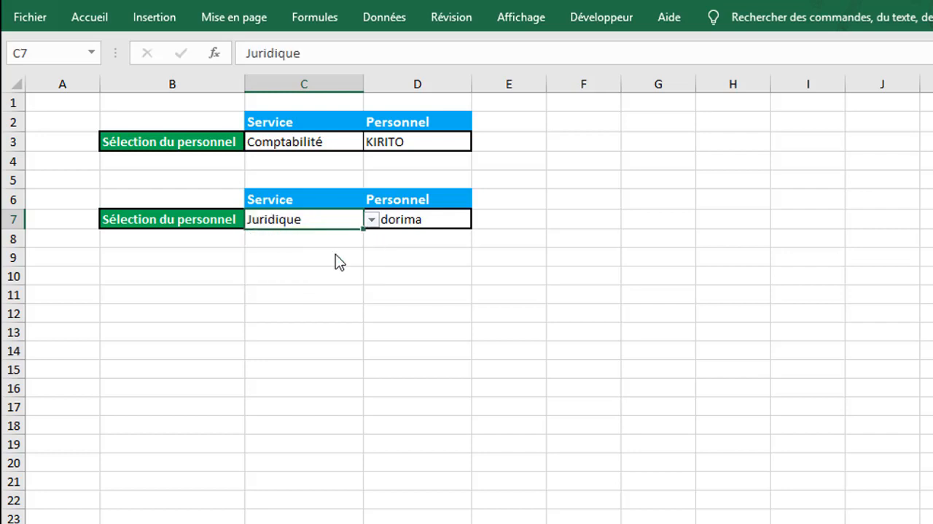
pyautogui.click(408, 212)
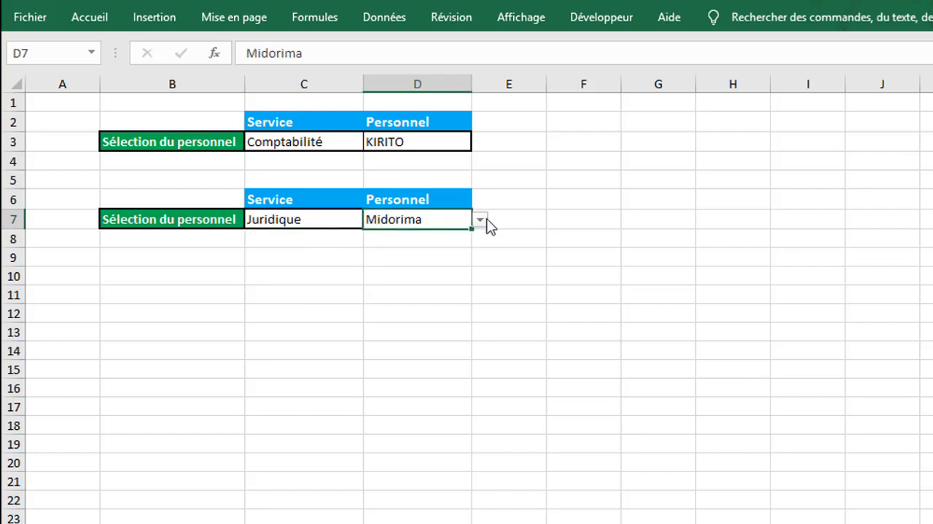
pyautogui.click(482, 220)
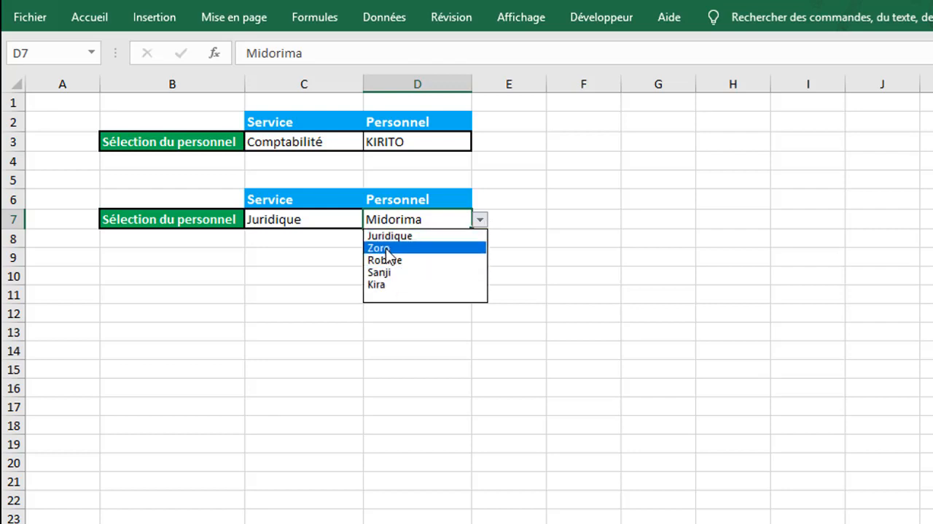
pyautogui.click(380, 248)
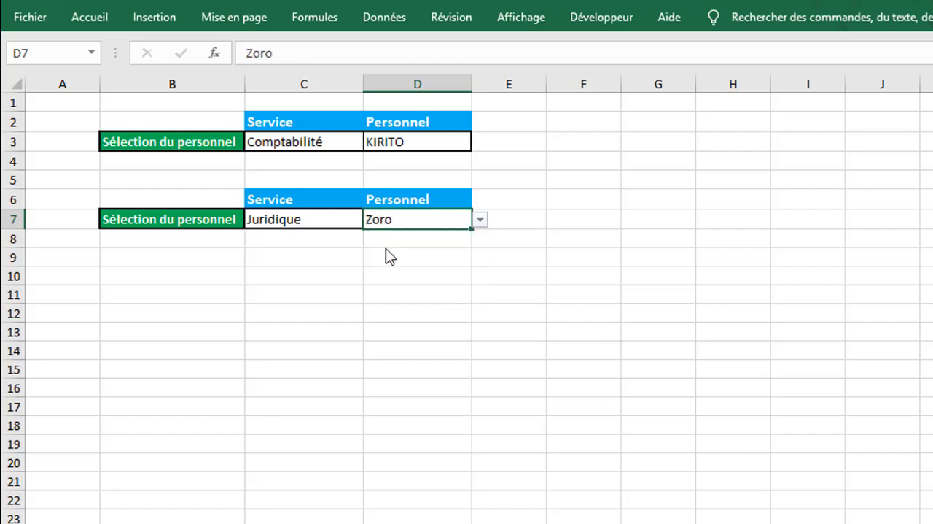
pyautogui.click(385, 250)
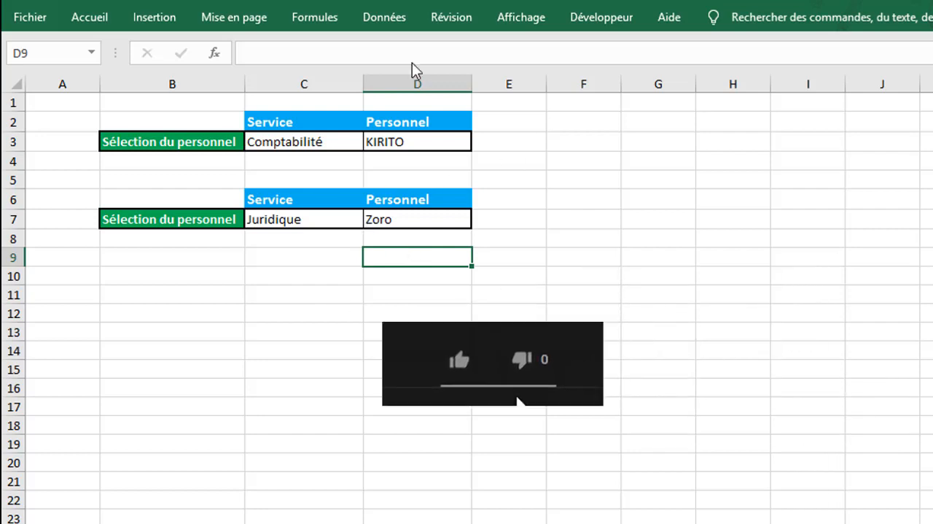
pyautogui.click(426, 220)
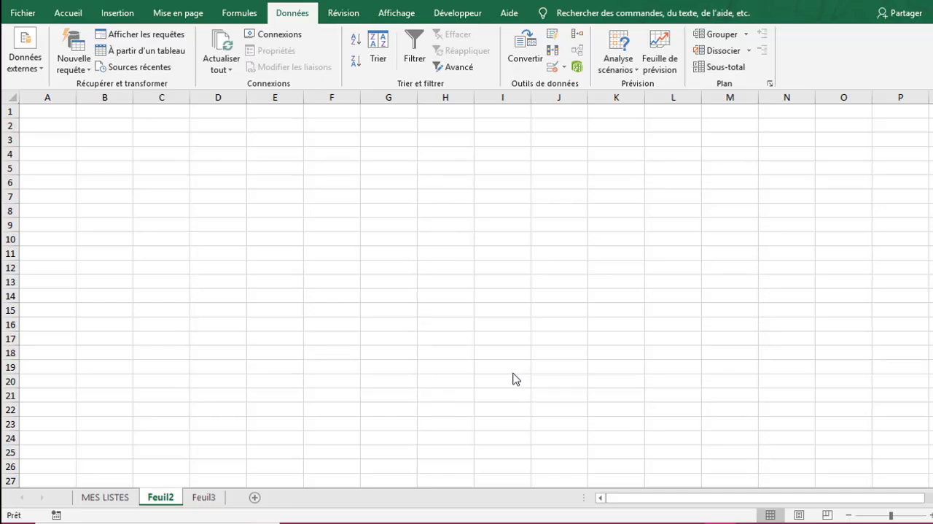
# - Examine the service headers and the employees listed under each one on the MES LISTES sheet
pyautogui.click(113, 496)
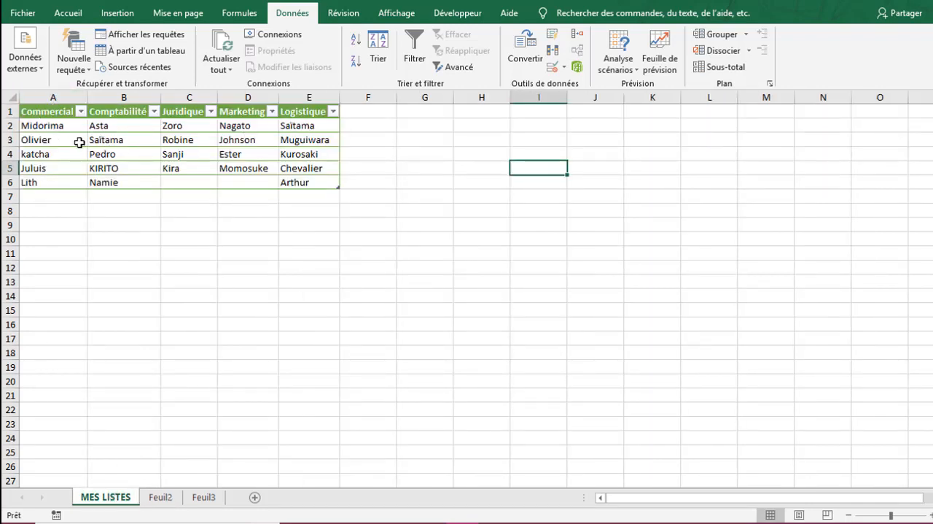
pyautogui.click(366, 131)
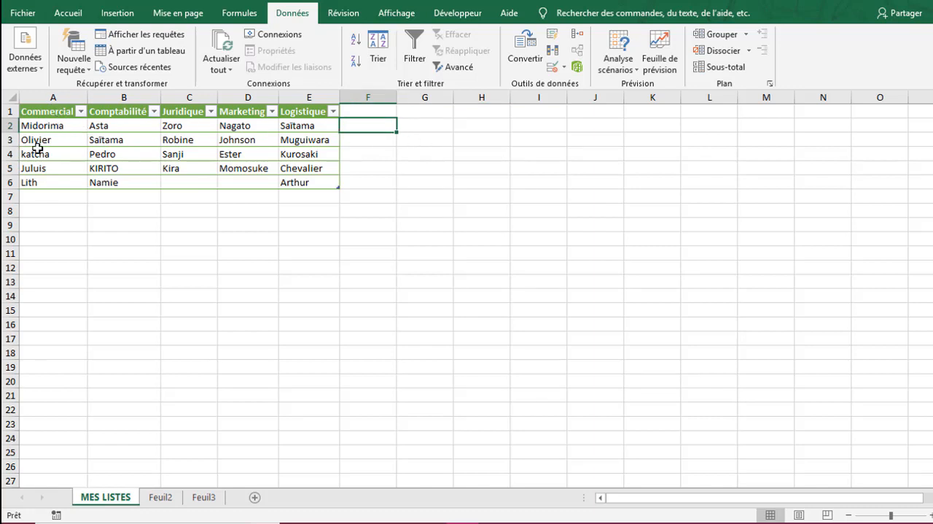
pyautogui.click(39, 117)
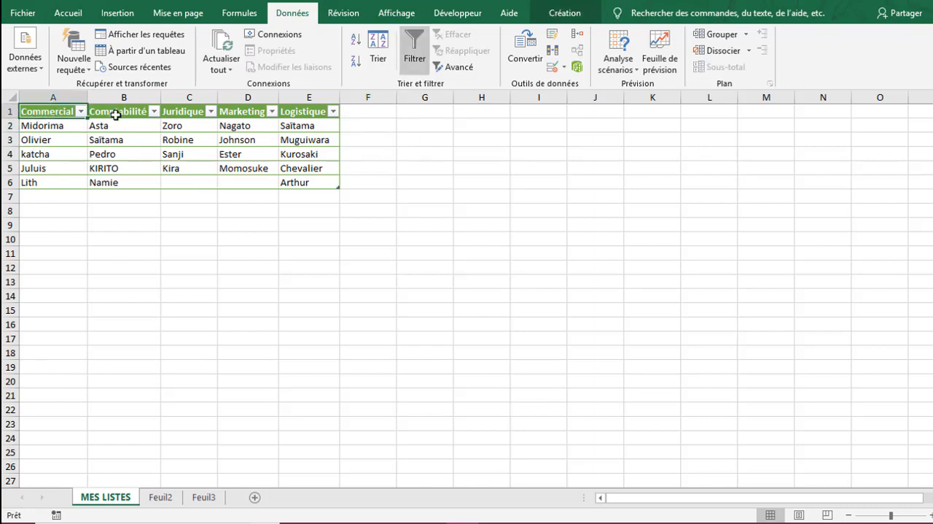
pyautogui.click(114, 115)
pyautogui.click(182, 110)
pyautogui.click(250, 113)
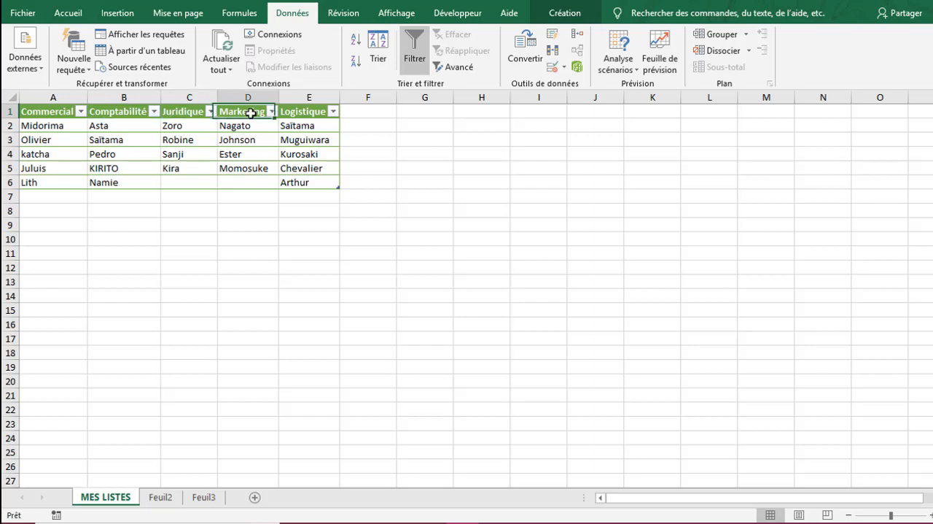
pyautogui.click(297, 113)
pyautogui.moveTo(75, 126); pyautogui.dragTo(62, 180)
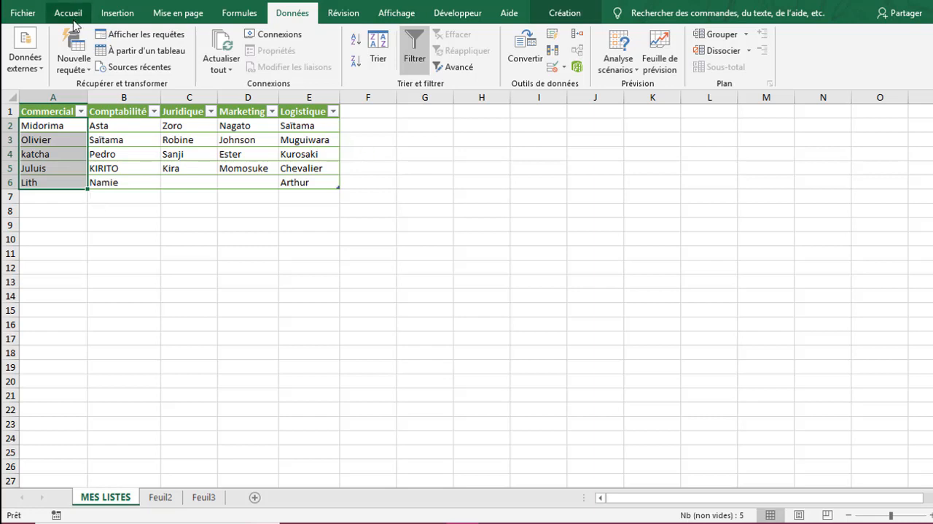
pyautogui.click(411, 337)
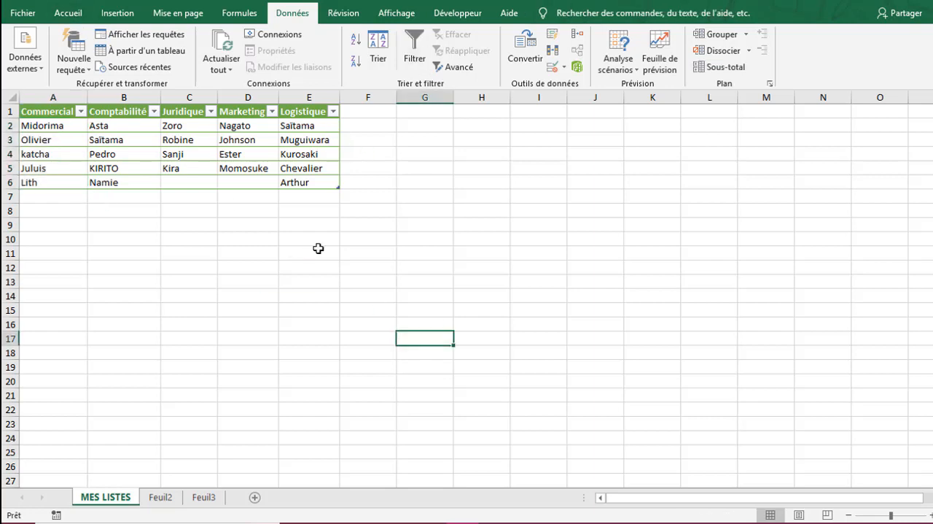
# - On the Feuil2 sheet, enter the headers Service in C2 and Personnel in D2
pyautogui.click(62, 12)
pyautogui.click(161, 500)
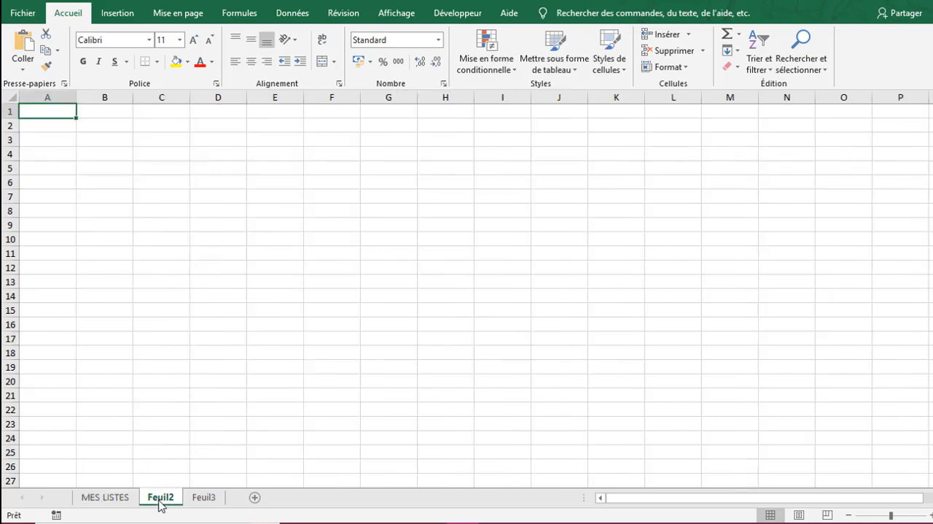
pyautogui.click(91, 139)
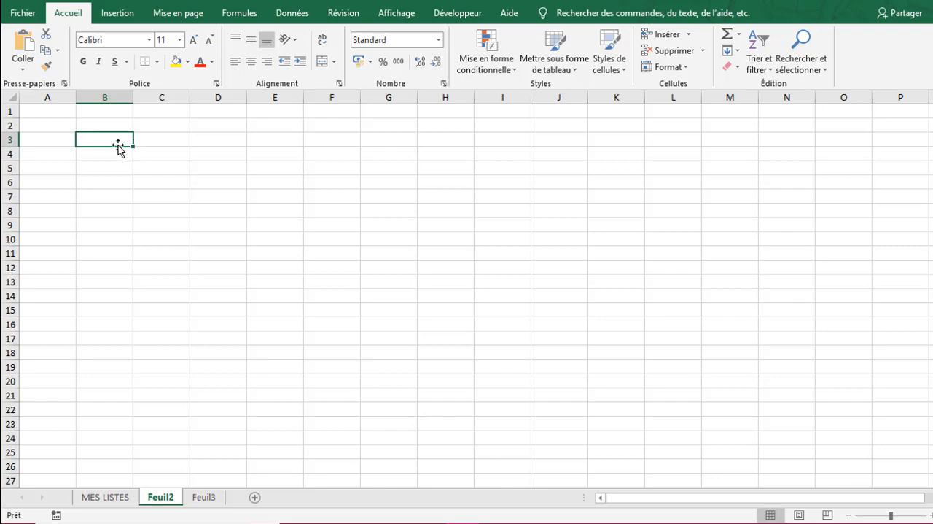
pyautogui.click(179, 122)
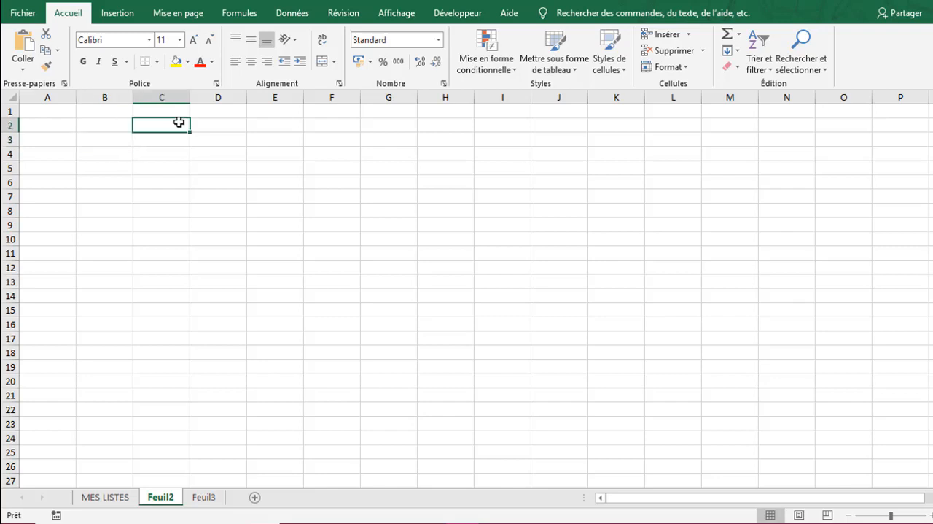
pyautogui.write('Service')
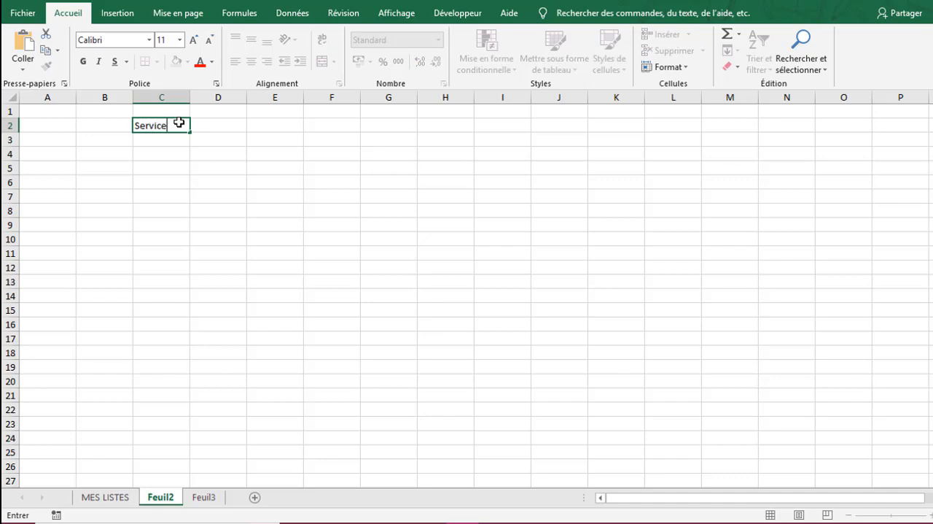
pyautogui.press('Tab')
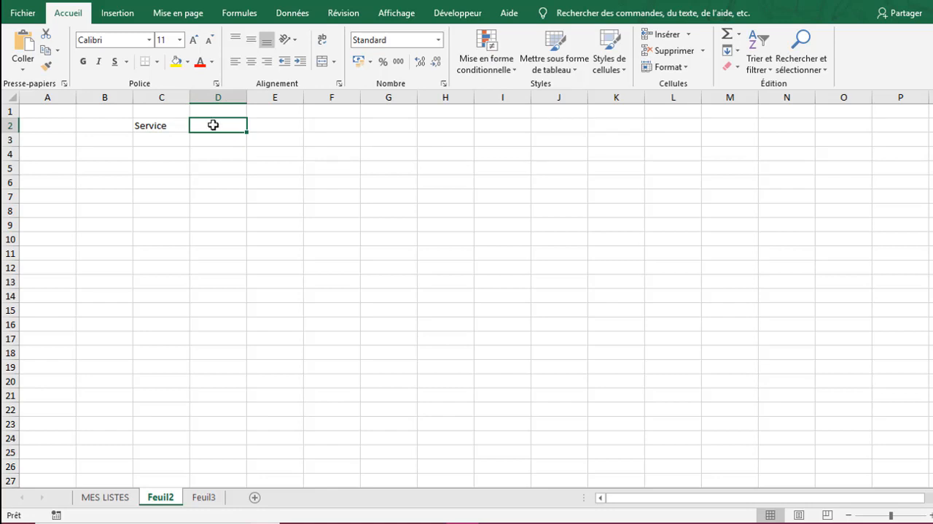
pyautogui.write('personne')
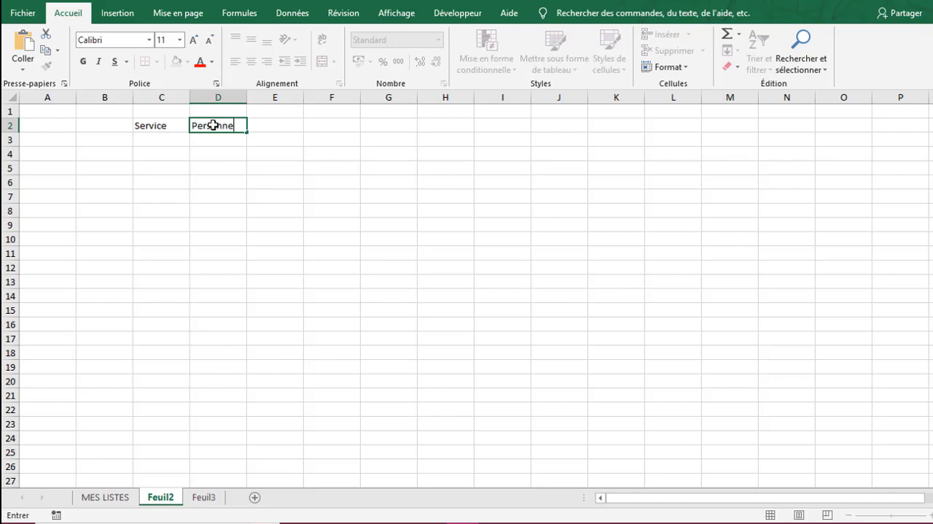
pyautogui.write('l')
pyautogui.press('Return')
# - Enter the label "Sélection du personnel" in B3 and fit column B's width to it
pyautogui.click(119, 138)
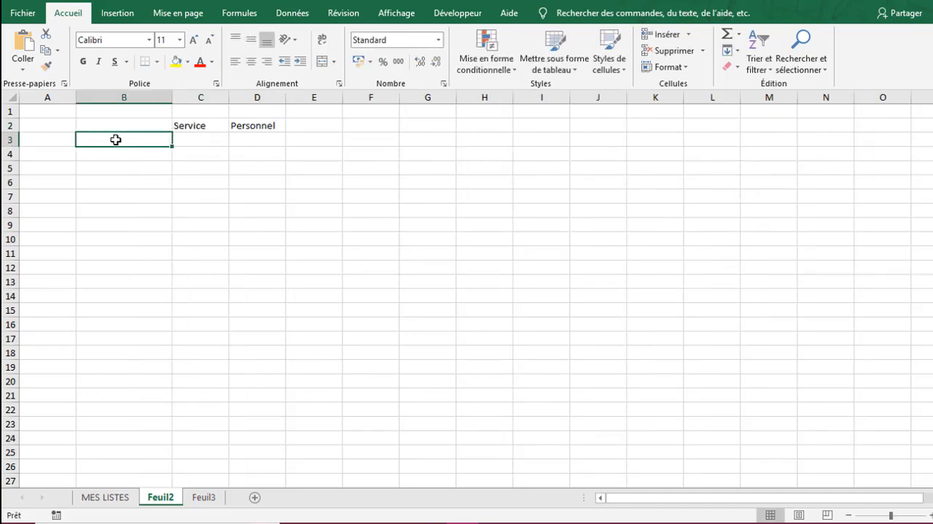
pyautogui.write('Sélection du person')
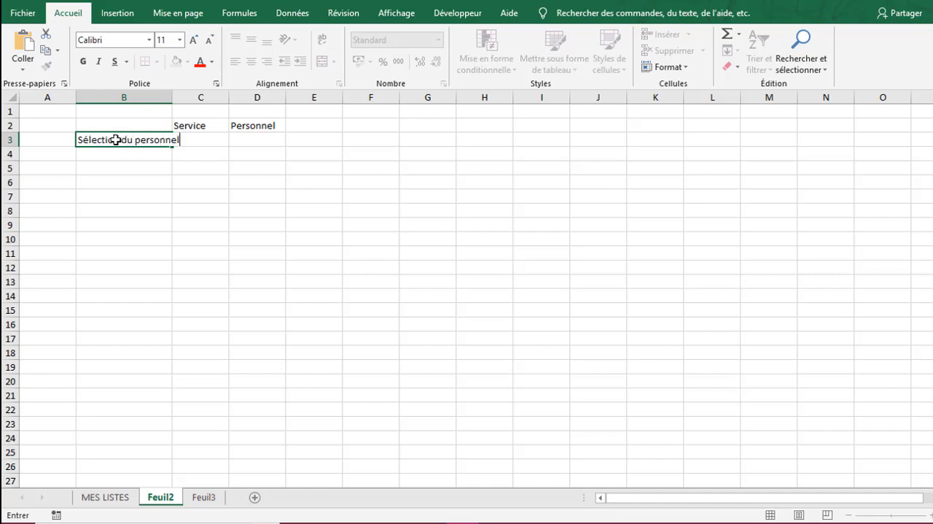
pyautogui.write('nel')
pyautogui.press('Return')
pyautogui.doubleClick(173, 97)
# - Format the B3 label with a green fill and the C2:D2 headers with a light blue fill, both in bold white text
pyautogui.click(121, 140)
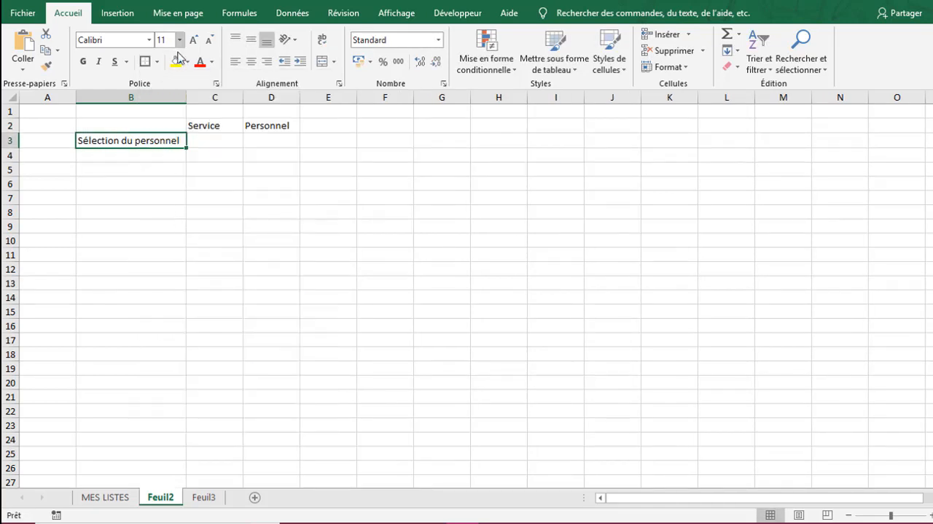
pyautogui.click(186, 61)
pyautogui.click(248, 187)
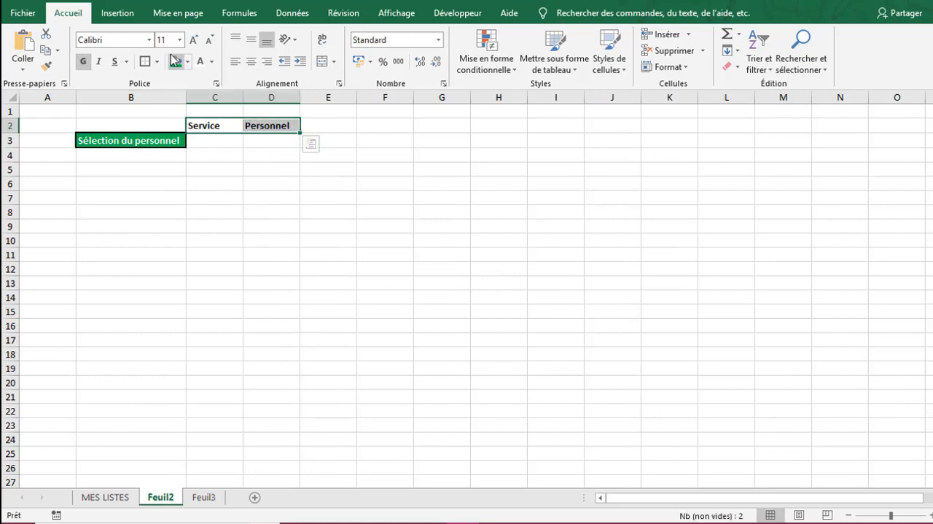
pyautogui.click(187, 61)
pyautogui.click(250, 173)
# - Apply all borders plus a thick outside border to the input cells C3:D3
pyautogui.moveTo(219, 142); pyautogui.dragTo(288, 144)
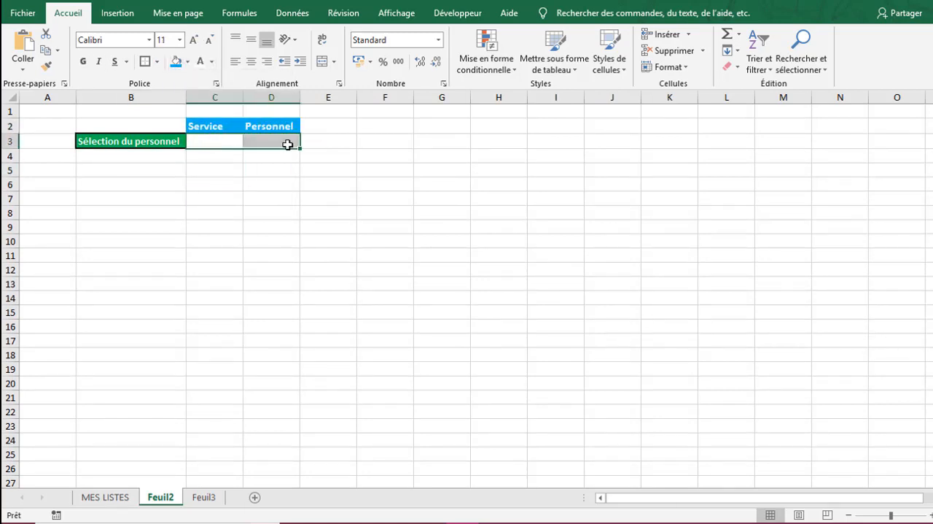
pyautogui.click(157, 62)
pyautogui.click(195, 183)
pyautogui.click(157, 62)
pyautogui.click(182, 218)
pyautogui.click(169, 199)
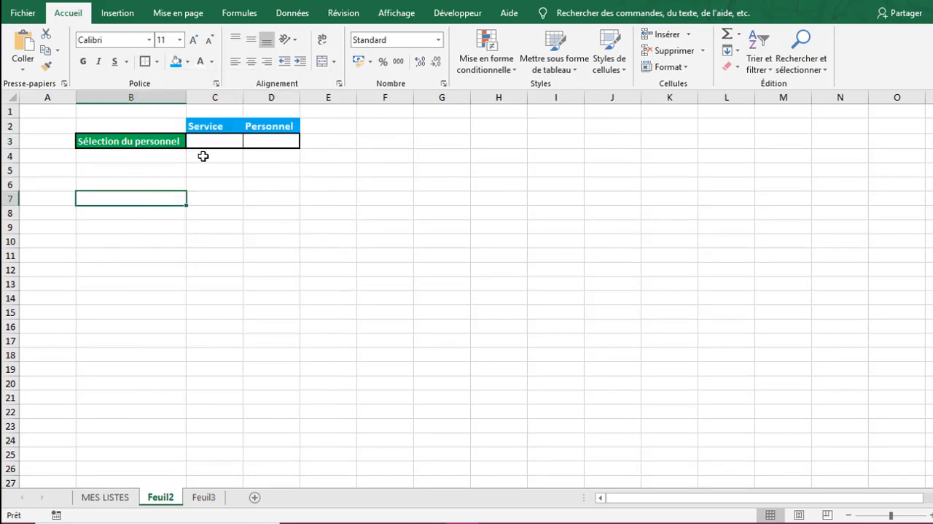
# - Widen columns C and D of the selection table
pyautogui.moveTo(243, 98); pyautogui.dragTo(277, 99)
pyautogui.moveTo(333, 97); pyautogui.dragTo(359, 98)
pyautogui.moveTo(241, 126); pyautogui.dragTo(342, 125)
pyautogui.click(284, 202)
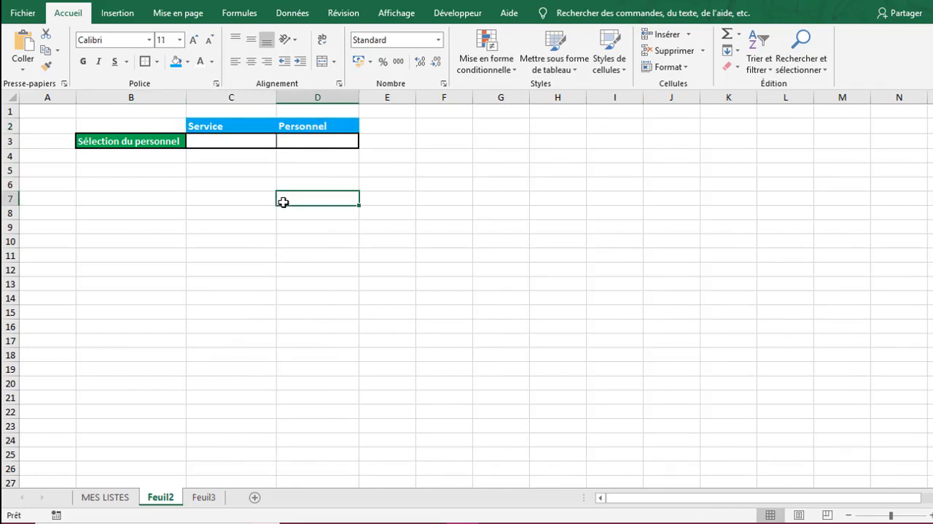
pyautogui.click(242, 198)
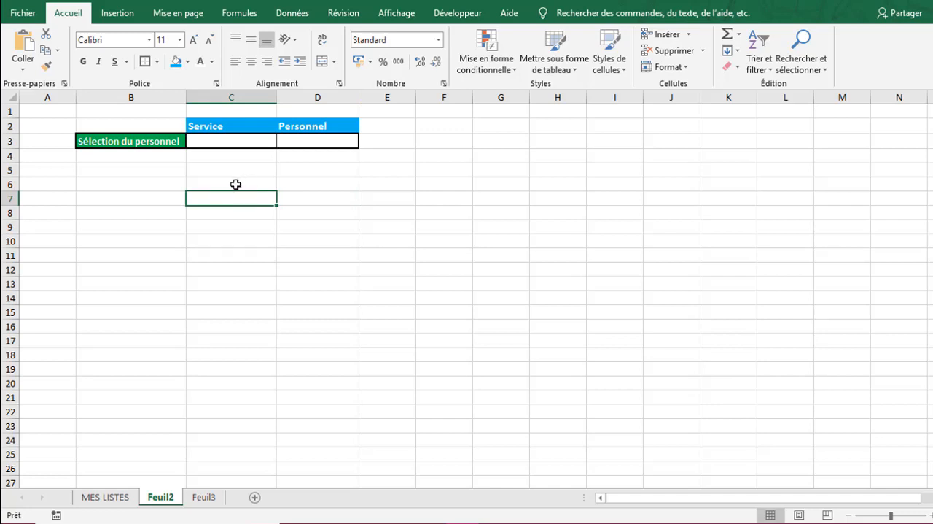
pyautogui.click(235, 184)
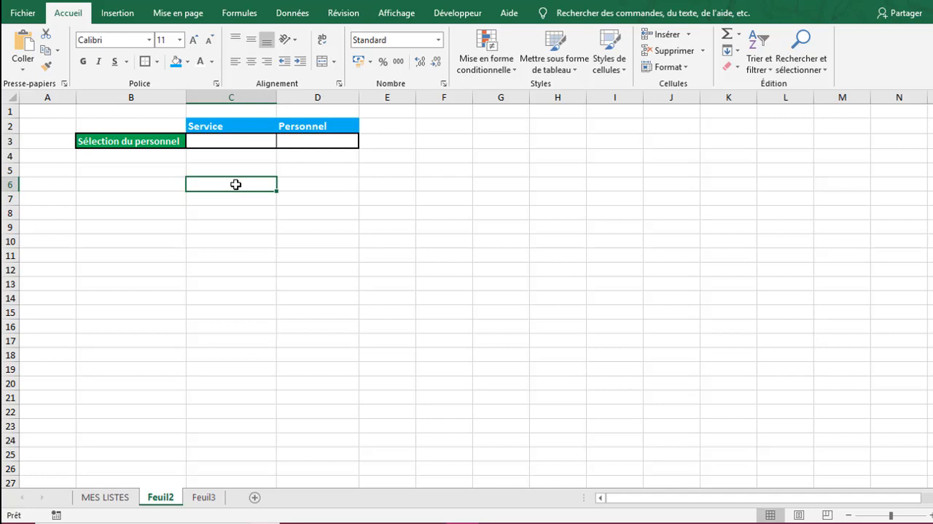
# - Add a drop-down list to C3 through data validation with the source Comptabilité;logistique;marketing, and look through its entries
pyautogui.click(221, 141)
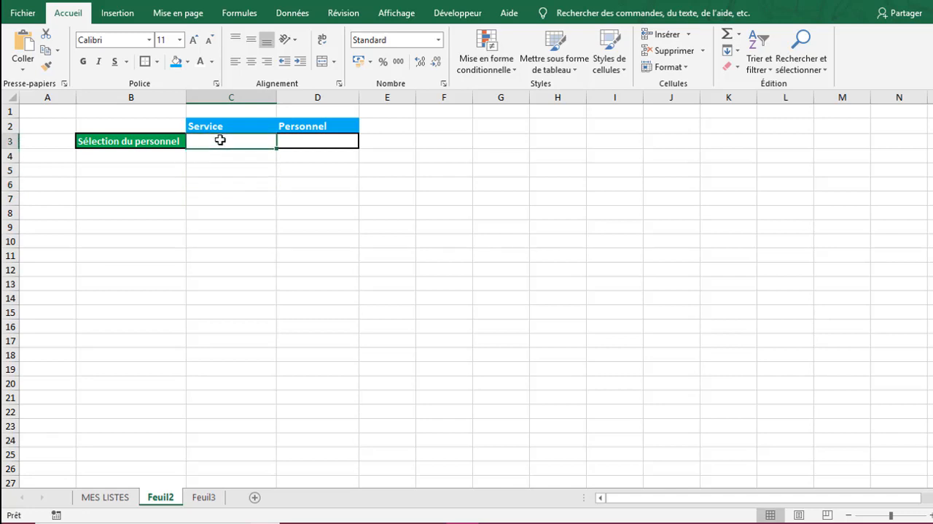
pyautogui.click(289, 13)
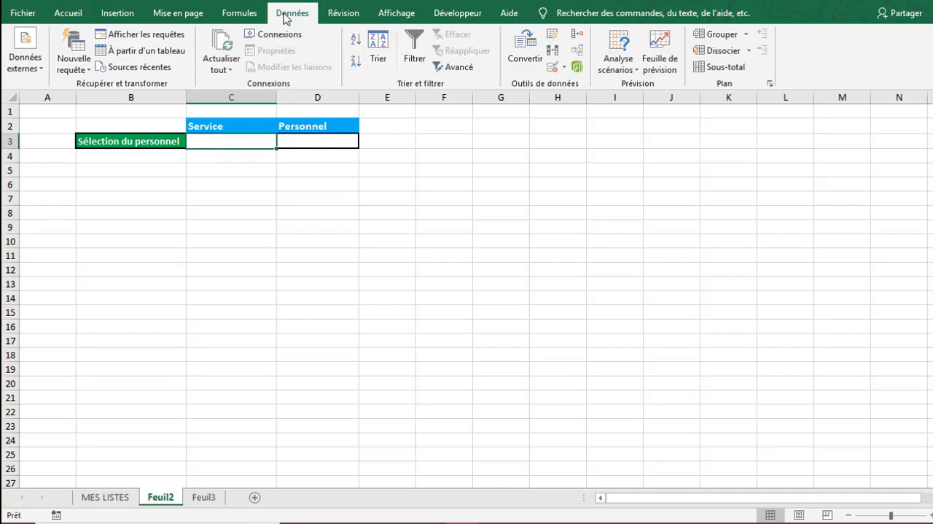
pyautogui.click(554, 69)
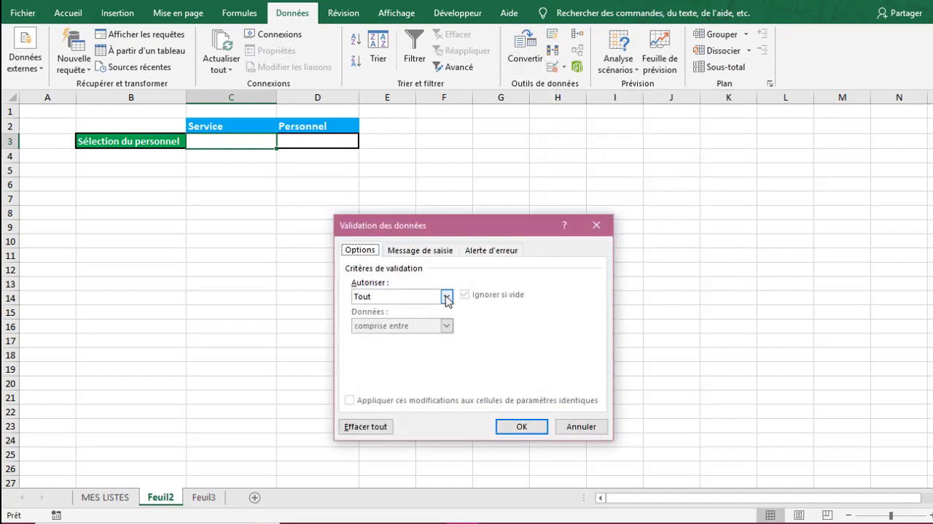
pyautogui.click(446, 296)
pyautogui.click(387, 337)
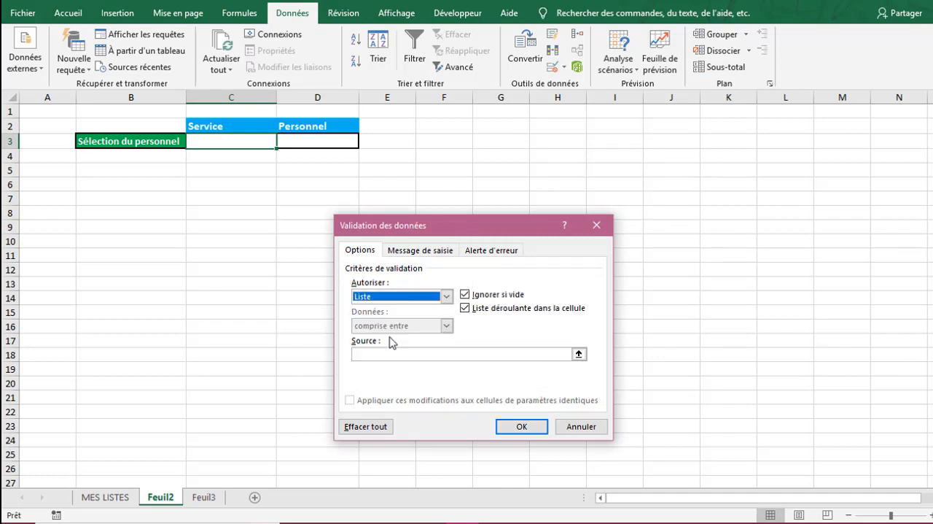
pyautogui.click(387, 353)
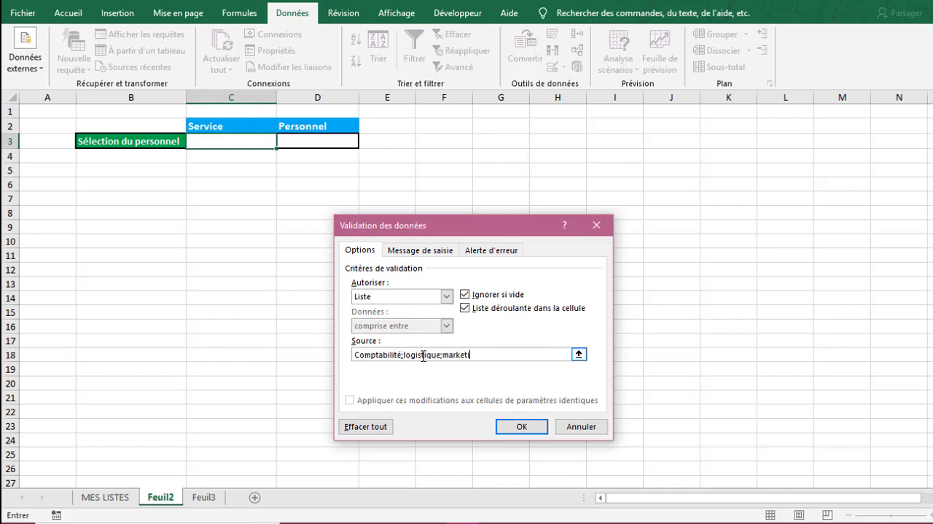
pyautogui.click(521, 427)
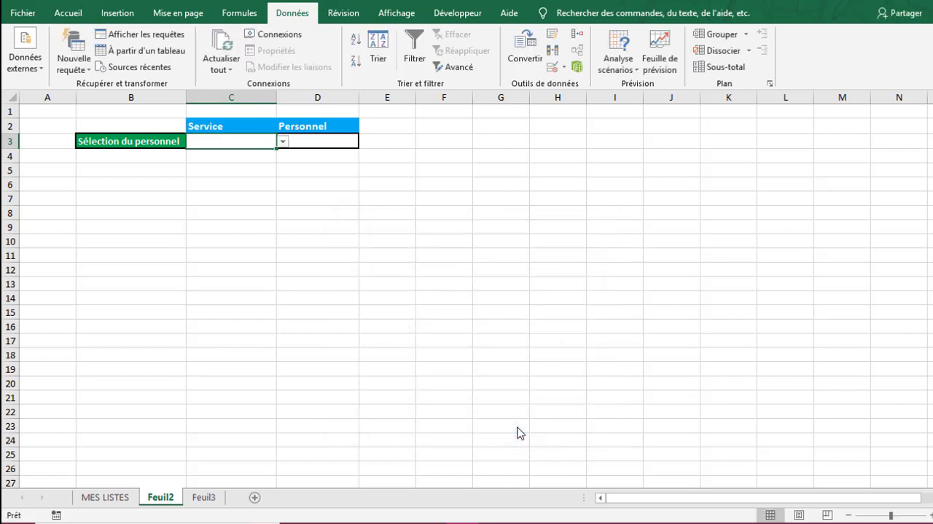
pyautogui.click(283, 142)
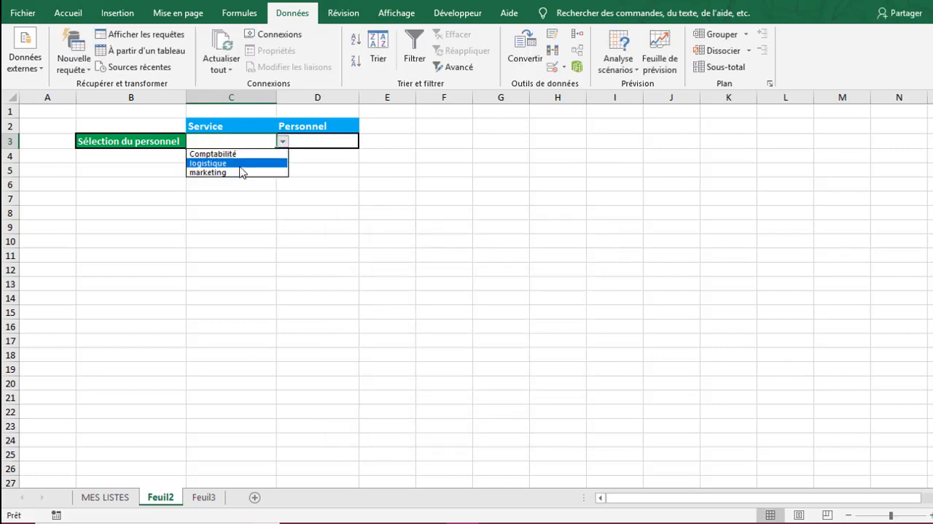
pyautogui.click(250, 246)
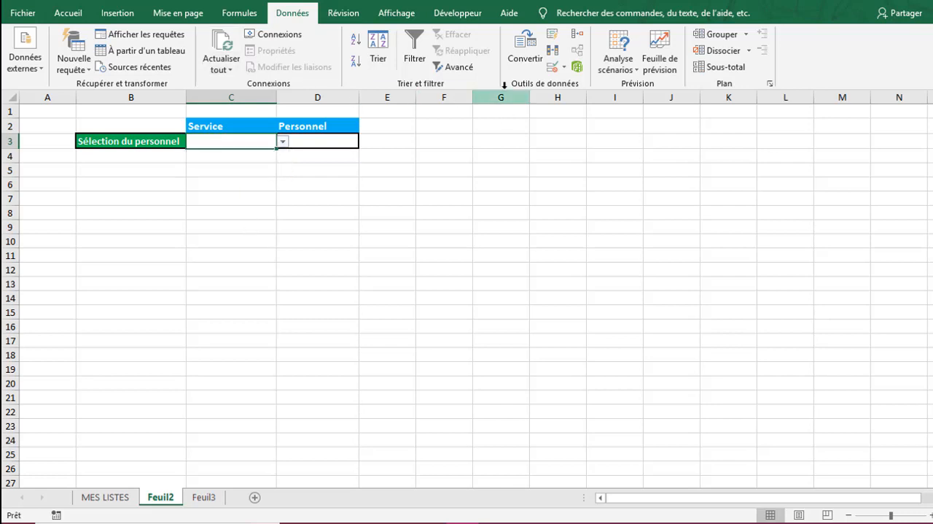
# - Replace the source of C3's validation list with the header range ='MES LISTES'!$A$1:$E$1
pyautogui.click(561, 70)
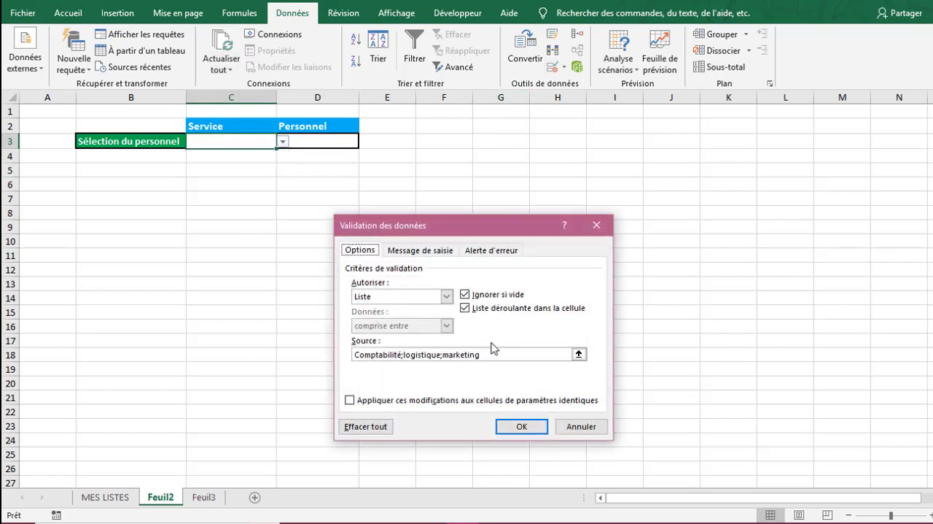
pyautogui.moveTo(489, 353); pyautogui.dragTo(355, 355)
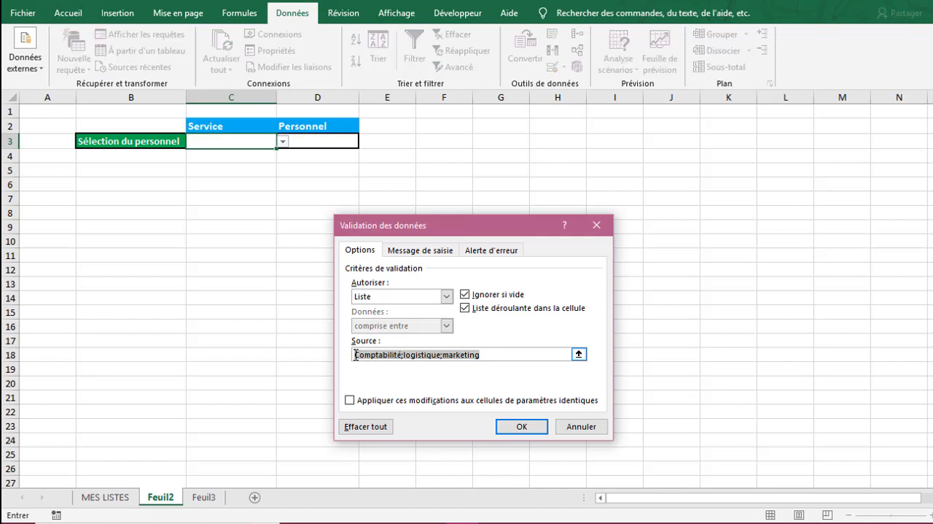
pyautogui.press('BackSpace')
pyautogui.write('=')
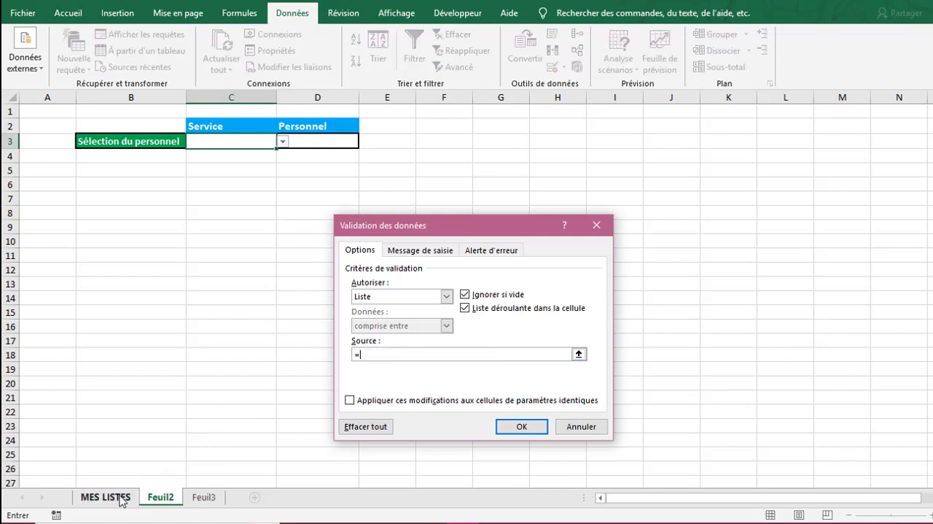
pyautogui.click(120, 496)
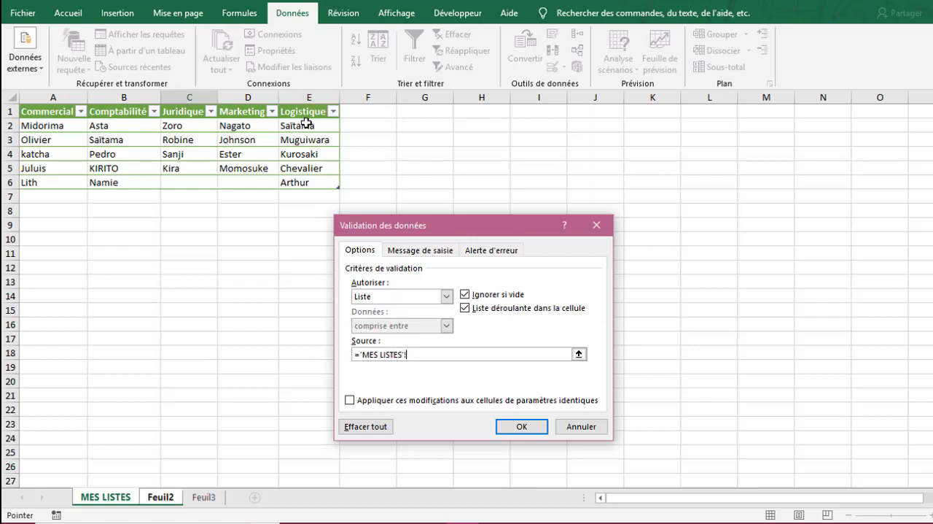
pyautogui.moveTo(71, 113); pyautogui.dragTo(297, 114)
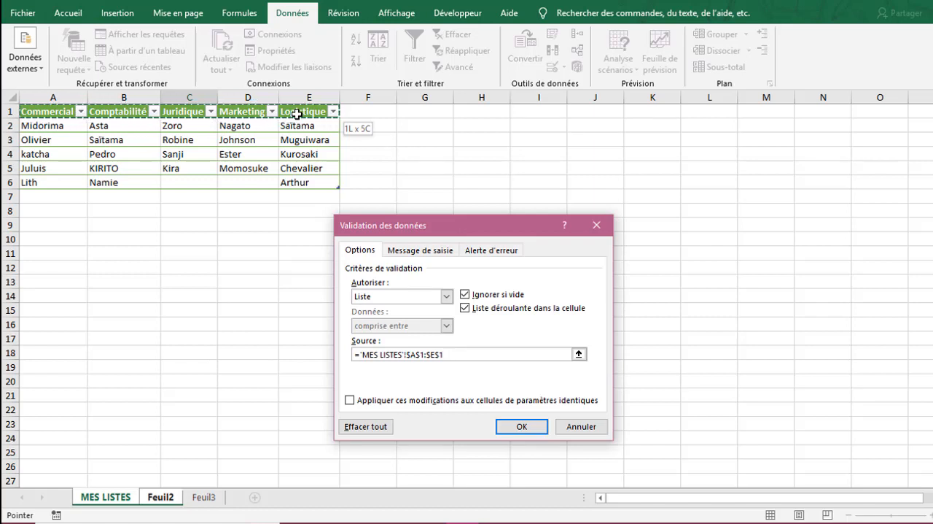
pyautogui.click(520, 427)
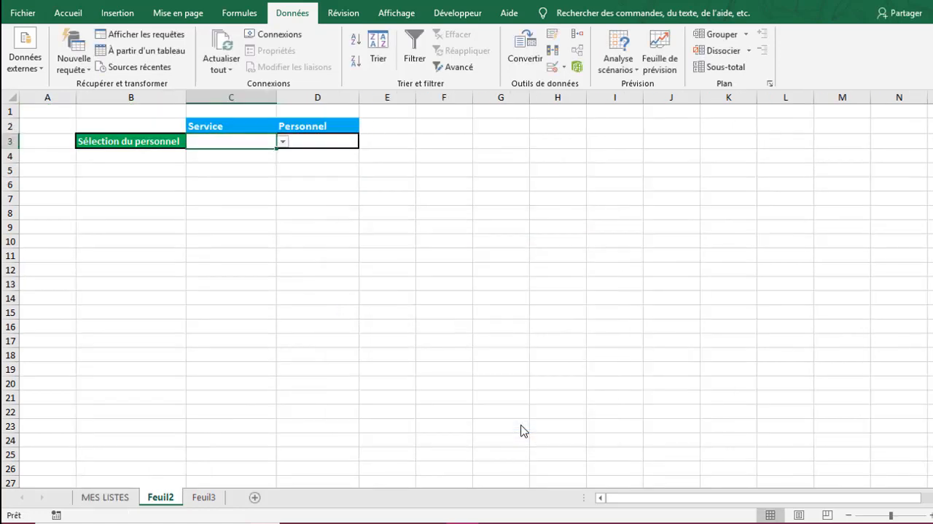
# - Choose Commercial from the drop-down list in C3 and select the Personnel input cell D3
pyautogui.click(282, 143)
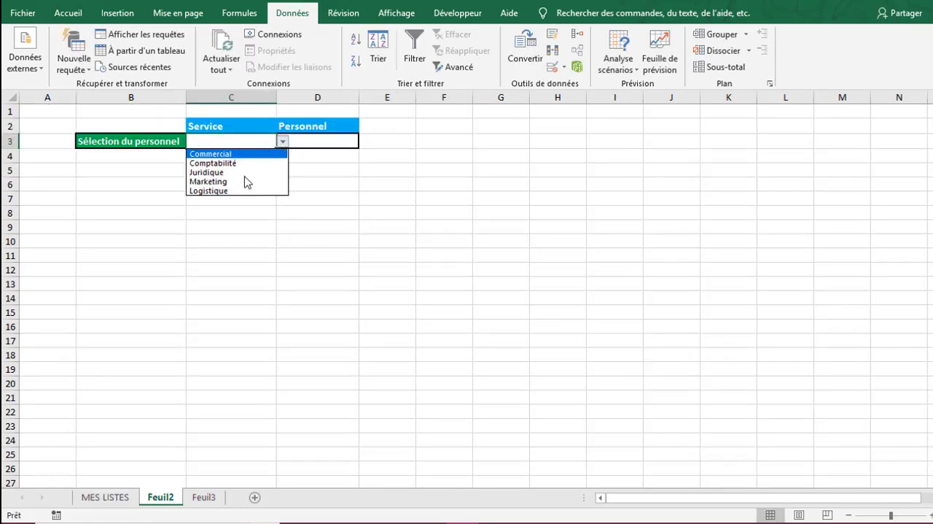
pyautogui.press('Escape')
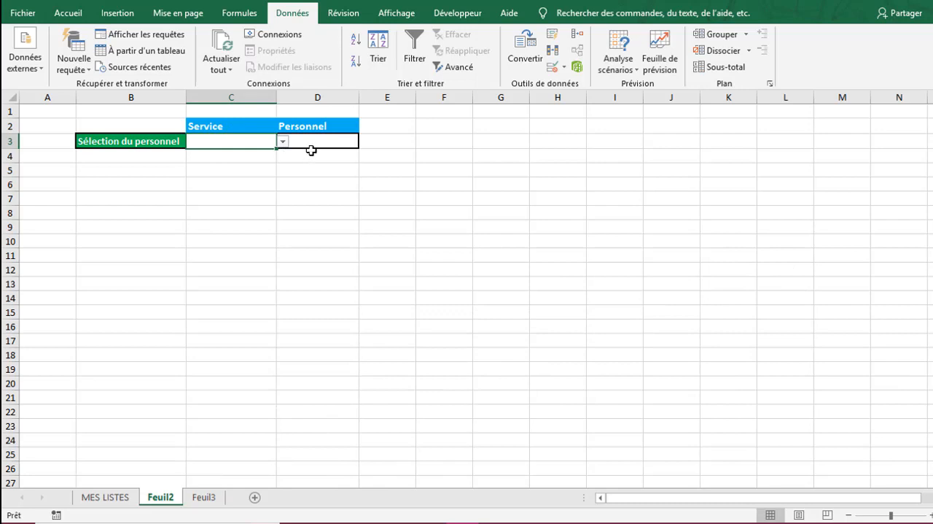
pyautogui.click(282, 141)
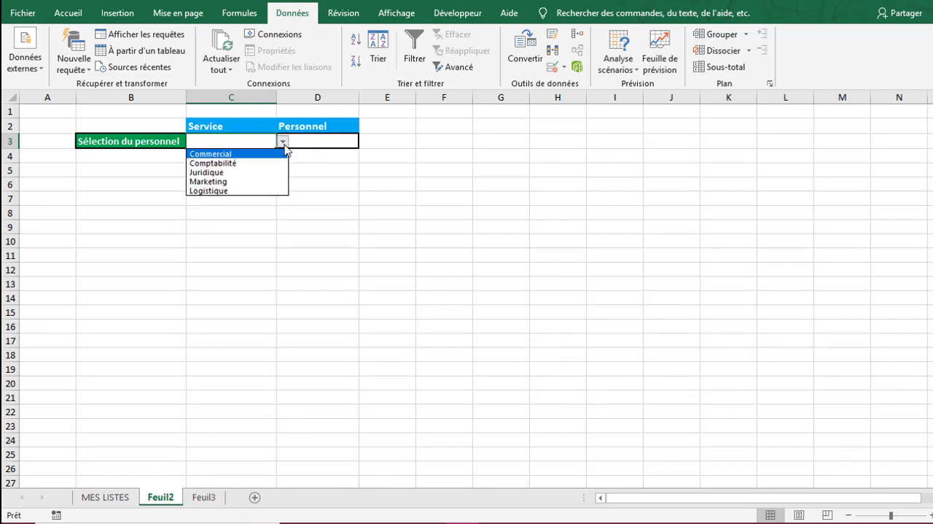
pyautogui.click(269, 155)
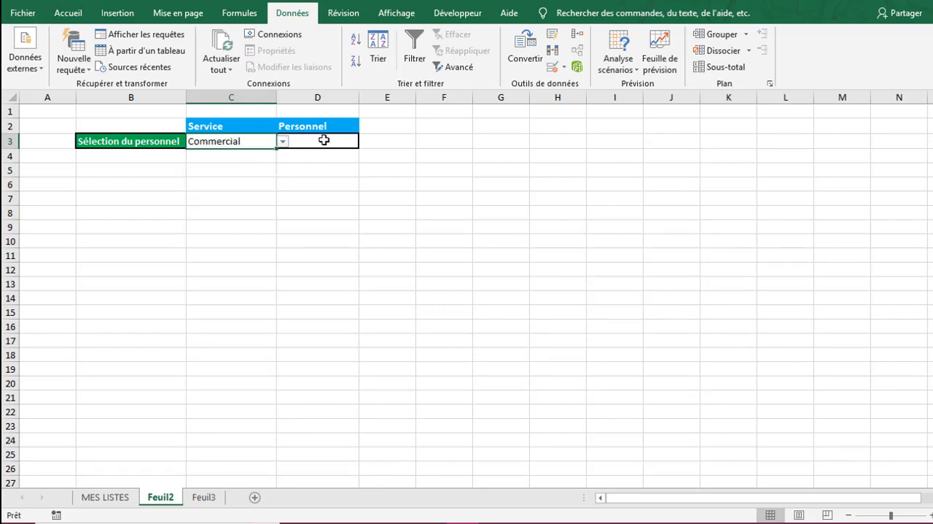
pyautogui.click(317, 140)
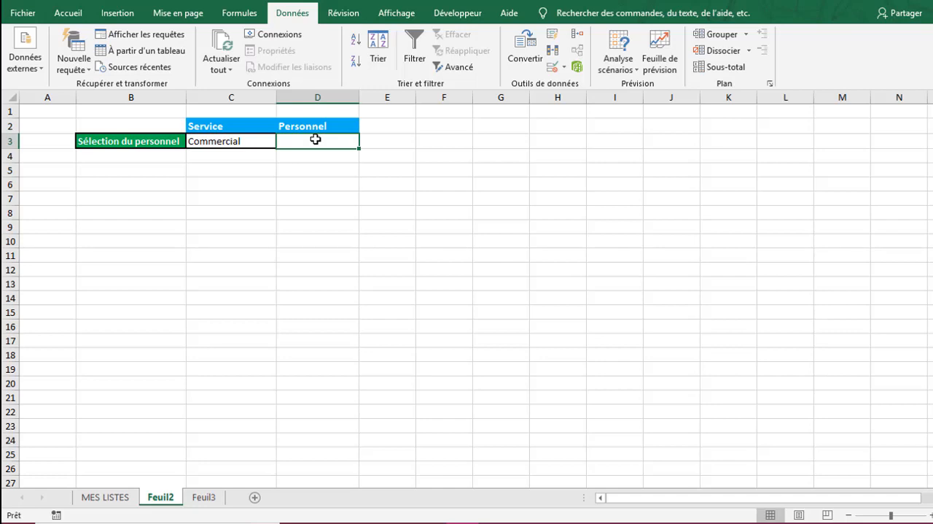
pyautogui.click(292, 172)
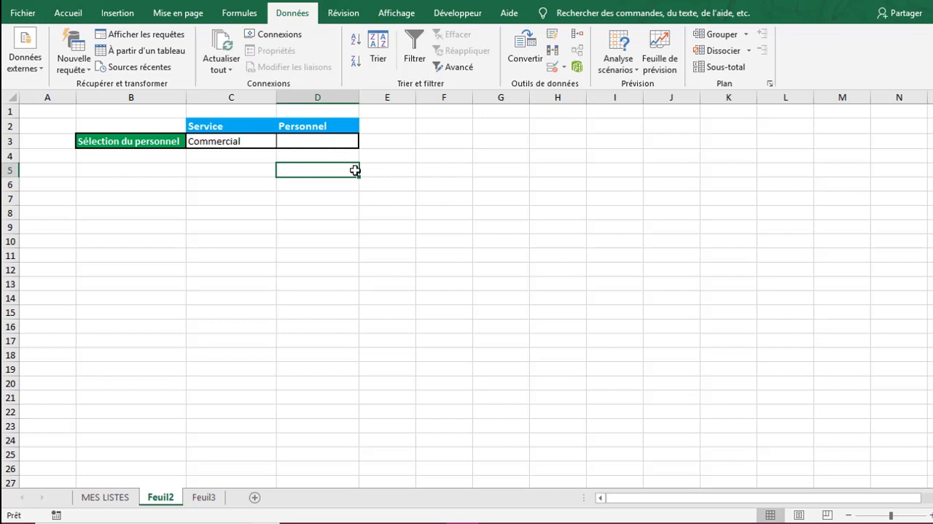
pyautogui.click(322, 140)
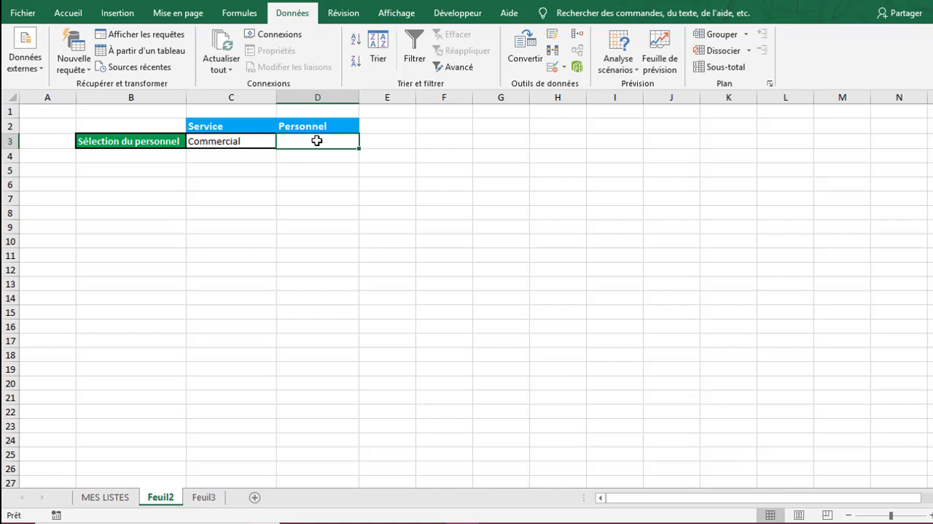
# - Select the Commercial employees in A2:A6 on the MES LISTES sheet and display the formula bar
pyautogui.click(110, 495)
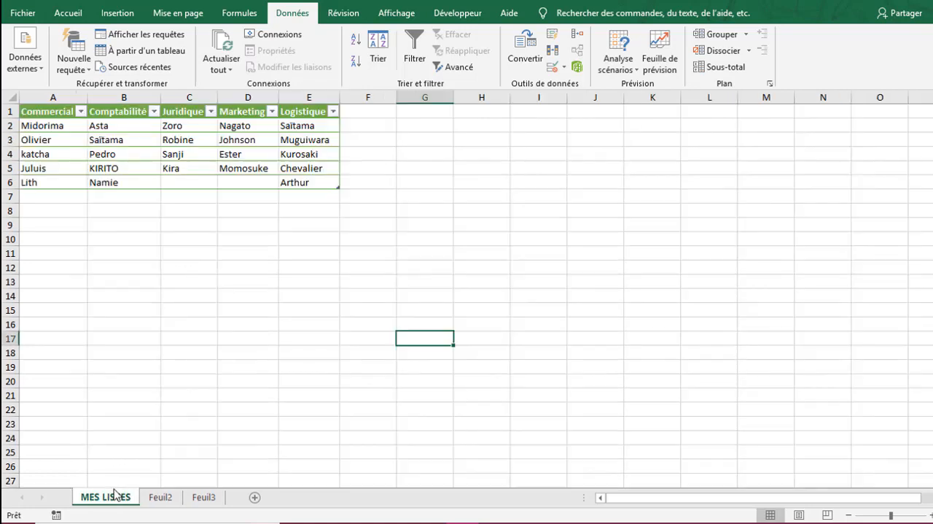
pyautogui.moveTo(51, 126); pyautogui.dragTo(54, 181)
pyautogui.click(403, 14)
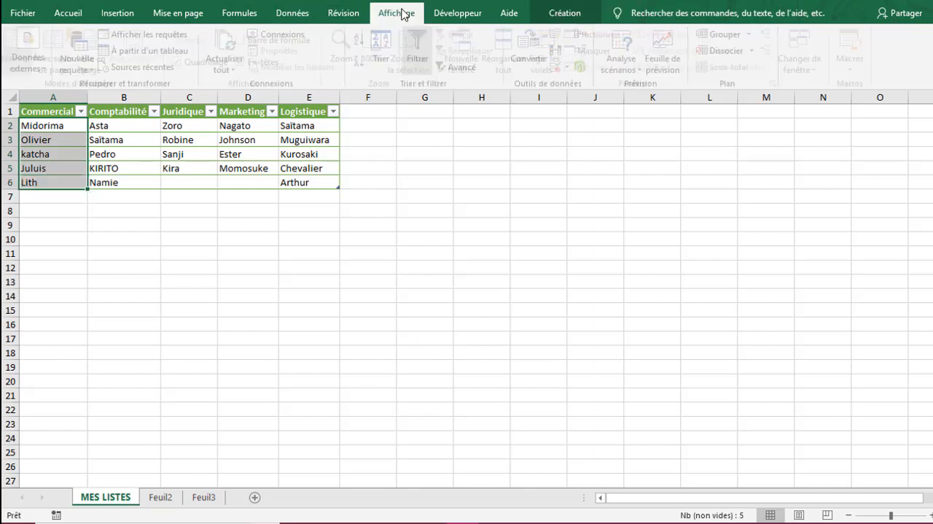
pyautogui.click(299, 41)
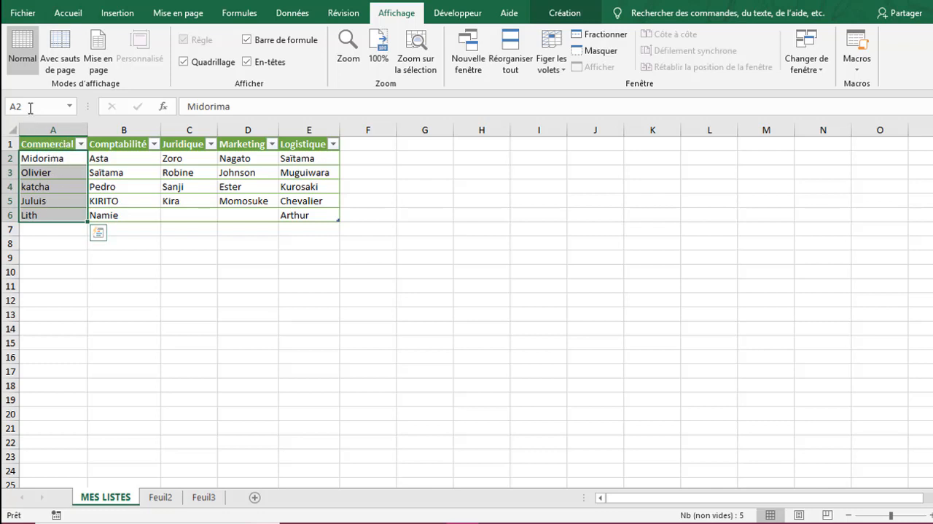
# - Assign the range name Commercial to A2:A6 and widen column A slightly
pyautogui.click(8, 107)
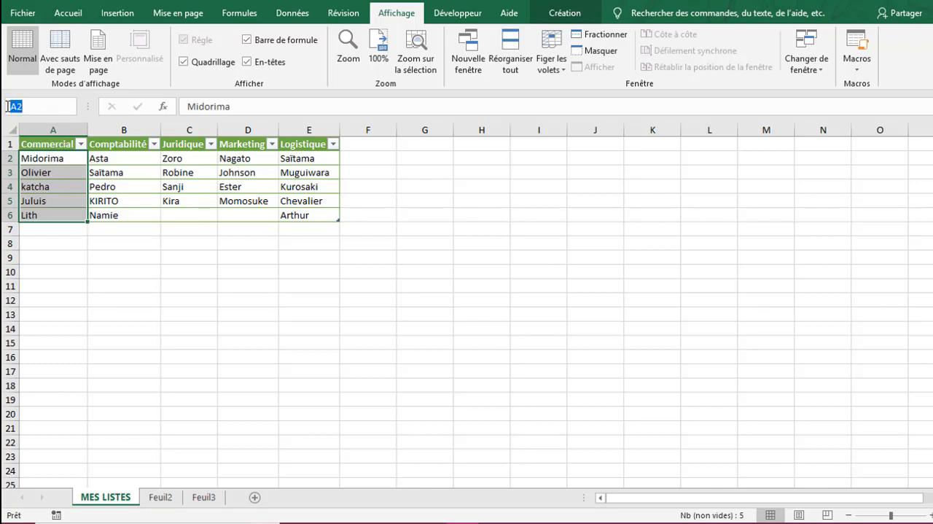
pyautogui.write('Commercial')
pyautogui.press('Return')
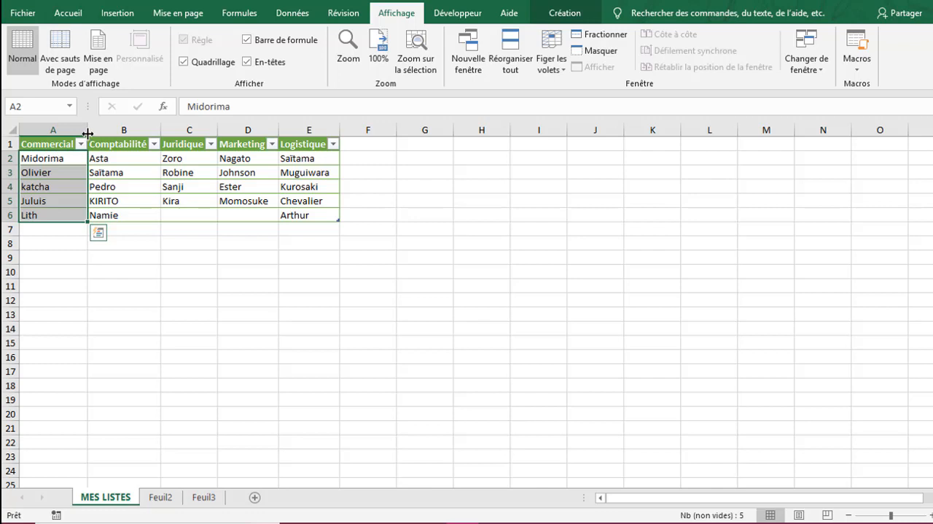
pyautogui.moveTo(87, 133); pyautogui.dragTo(92, 133)
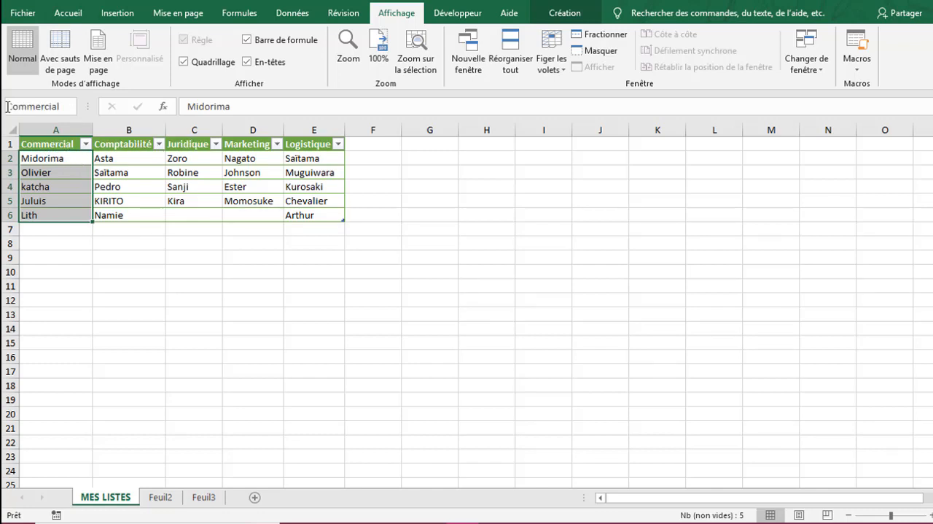
# - Name the employee ranges of the remaining service columns after their headers, including Comptabilité for B2:B6, Juridique for C2:C6, and Logistique
pyautogui.moveTo(109, 160); pyautogui.dragTo(113, 216)
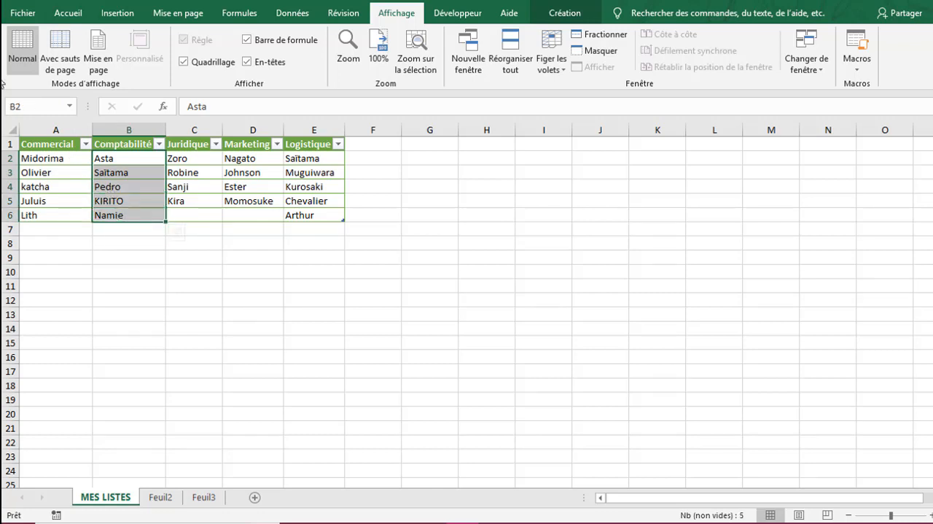
pyautogui.click(10, 107)
pyautogui.write('Comptabilité')
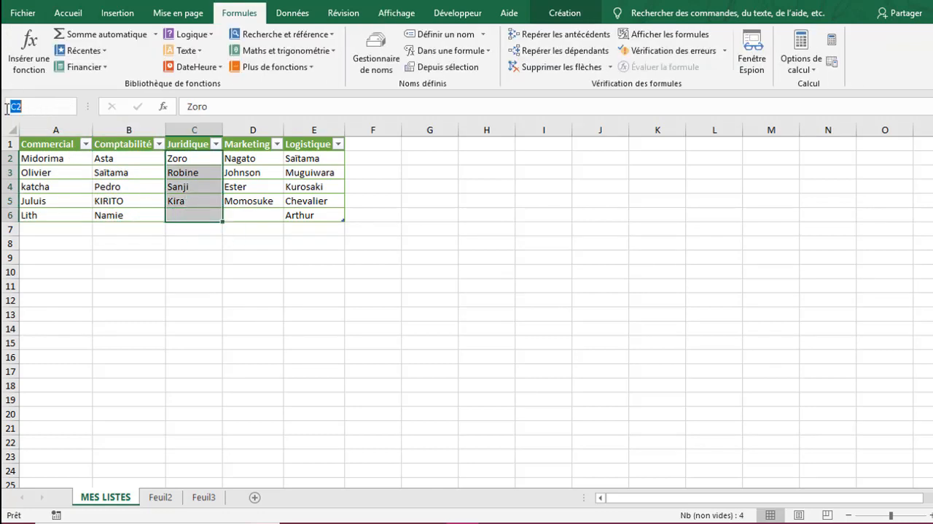
pyautogui.click(7, 108)
pyautogui.write('Juridique')
pyautogui.press('Return')
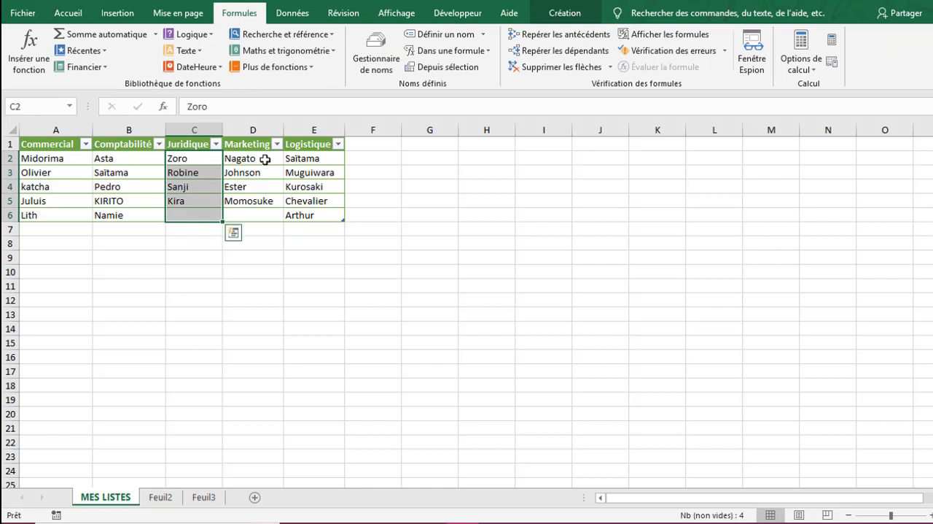
pyautogui.moveTo(259, 156); pyautogui.dragTo(255, 215)
pyautogui.click(16, 107)
pyautogui.write('Lo')
pyautogui.write('gistique')
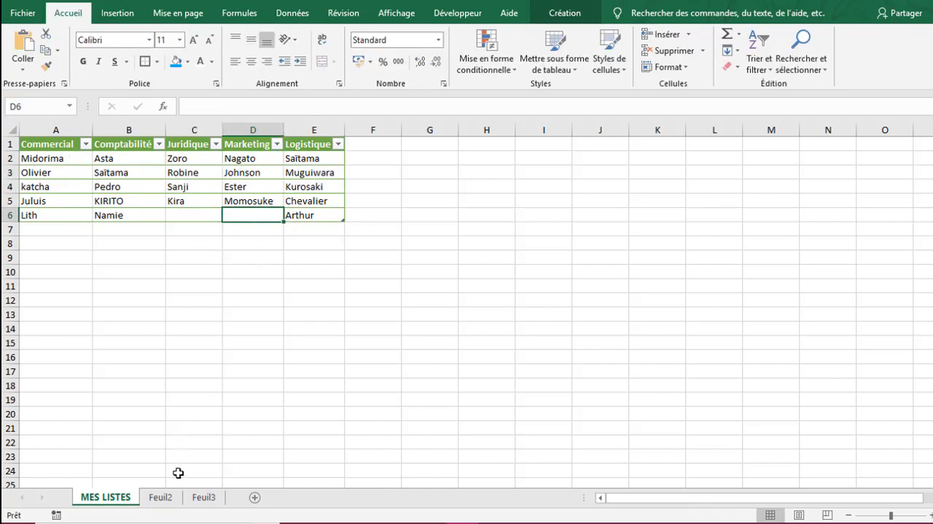
# - On Feuil2, start a data validation rule for the Personnel cell D3 that allows Liste
pyautogui.click(160, 496)
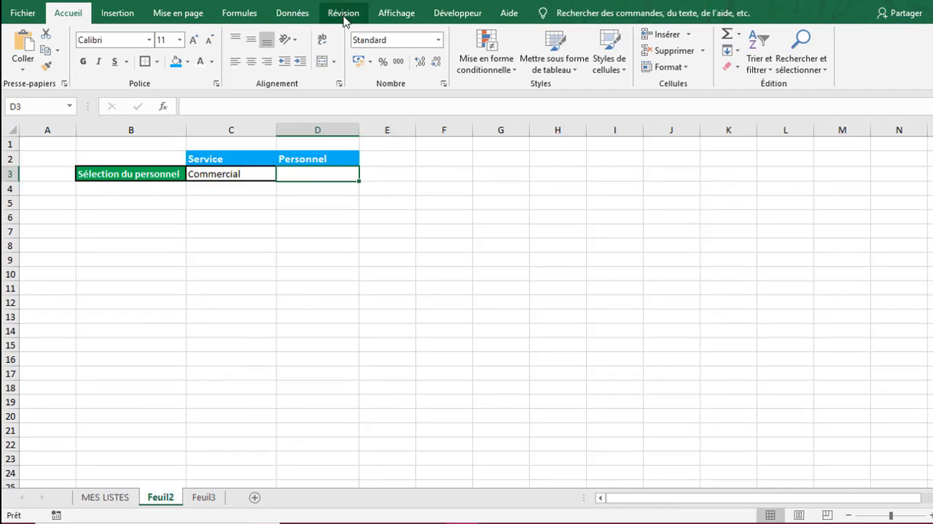
pyautogui.click(298, 14)
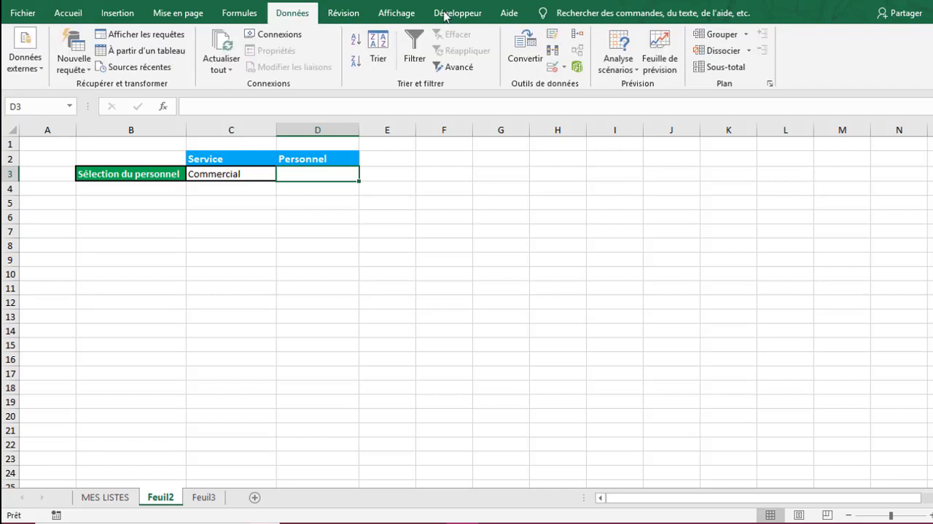
pyautogui.click(552, 66)
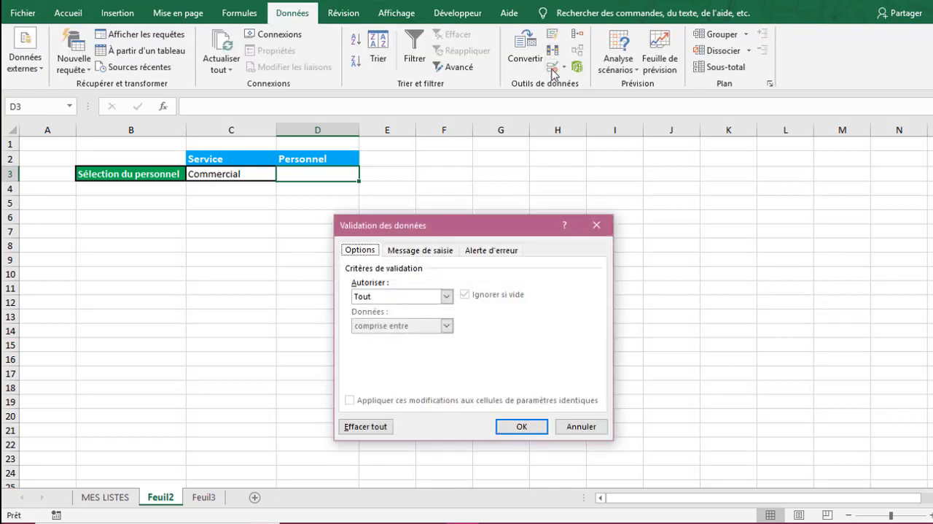
pyautogui.click(447, 296)
pyautogui.click(395, 337)
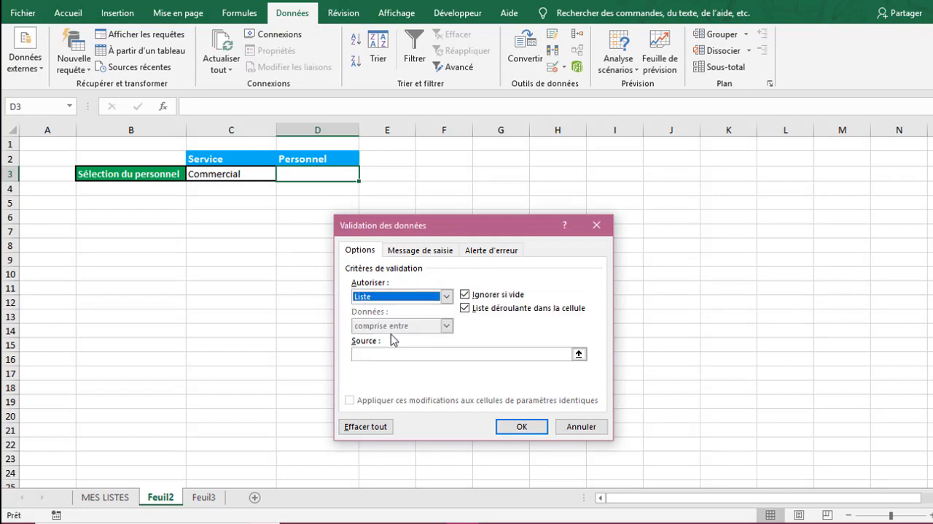
# - Set the validation source for D3 to =INDIRECT($C$3) and apply the rule
pyautogui.click(363, 354)
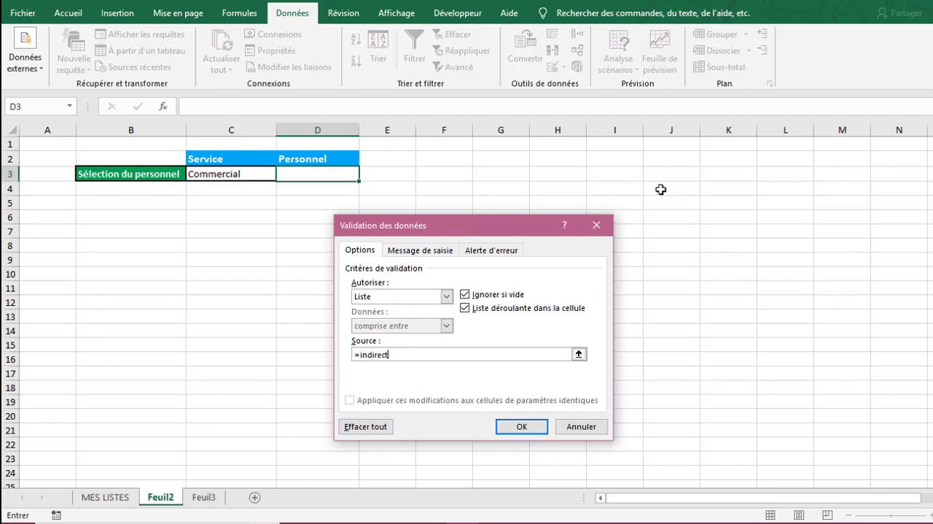
pyautogui.press('BackSpace')
pyautogui.press('BackSpace')
pyautogui.press('BackSpace')
pyautogui.press('BackSpace')
pyautogui.click(222, 175)
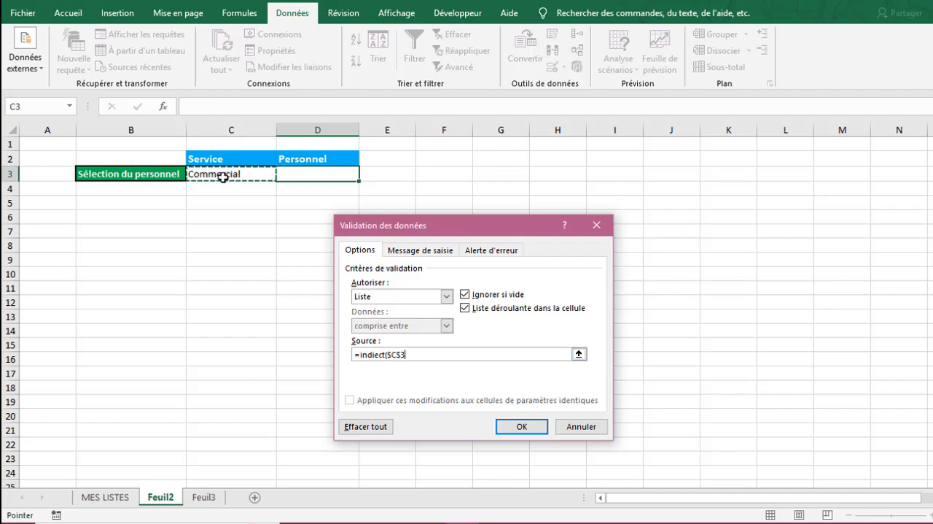
pyautogui.write(')')
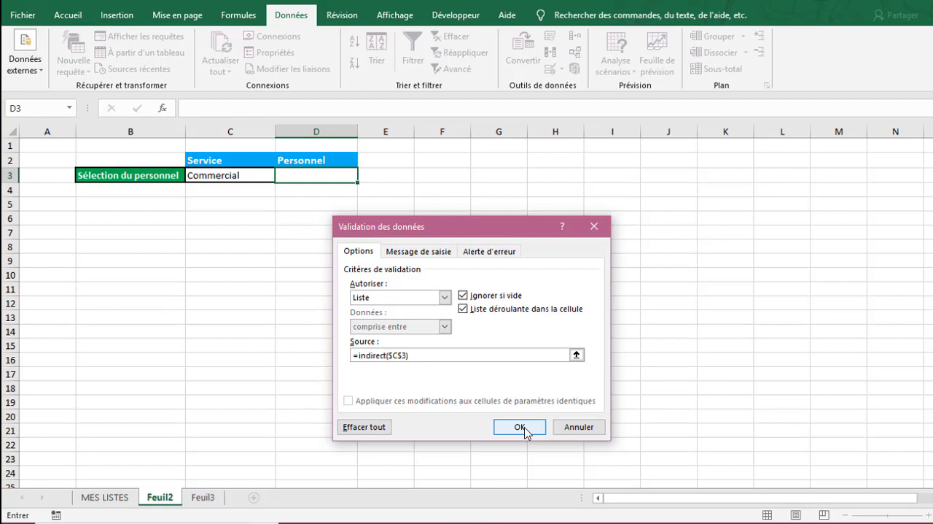
pyautogui.click(519, 427)
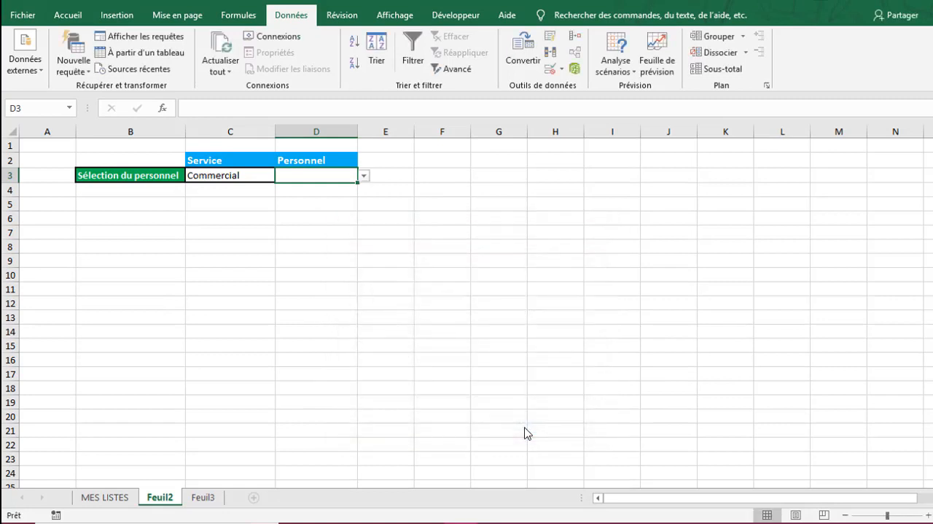
# - Check the choices D3 offers for Commercial against the Commercial column on the MES LISTES sheet, and return to Feuil2
pyautogui.click(252, 174)
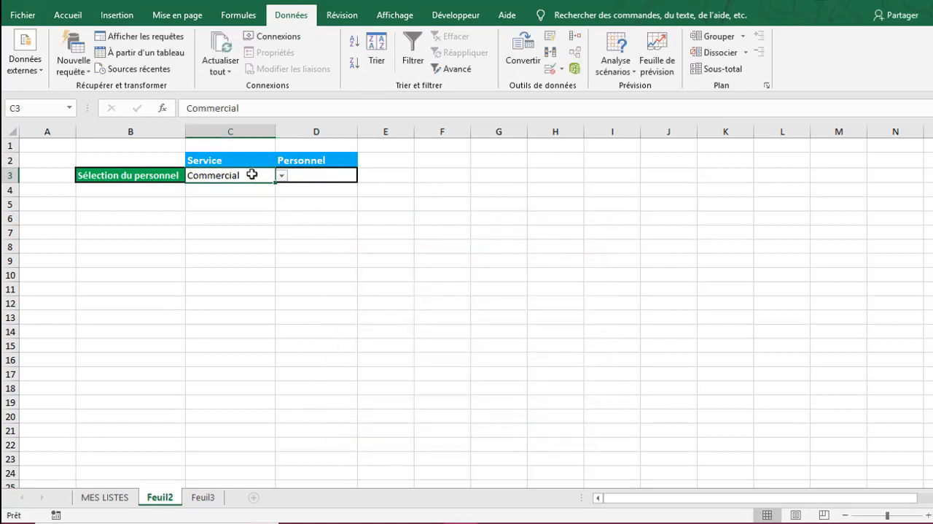
pyautogui.click(327, 180)
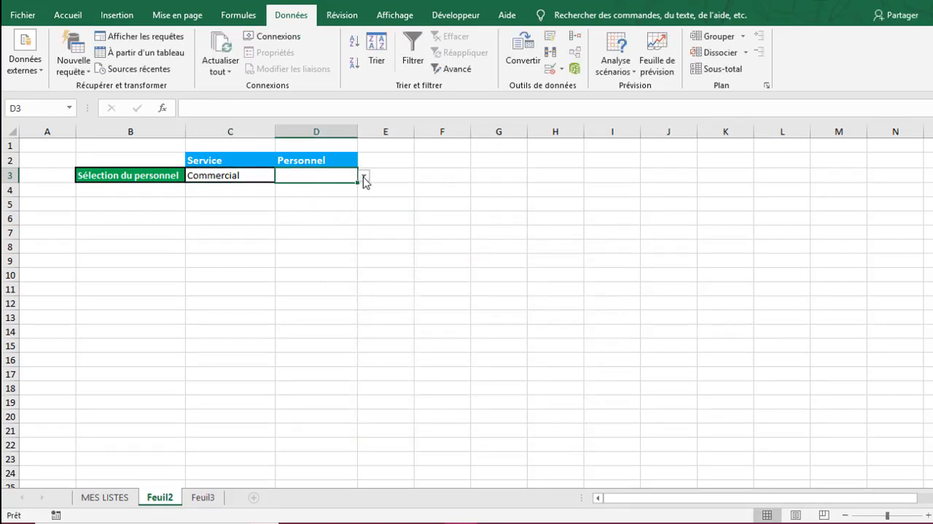
pyautogui.click(363, 175)
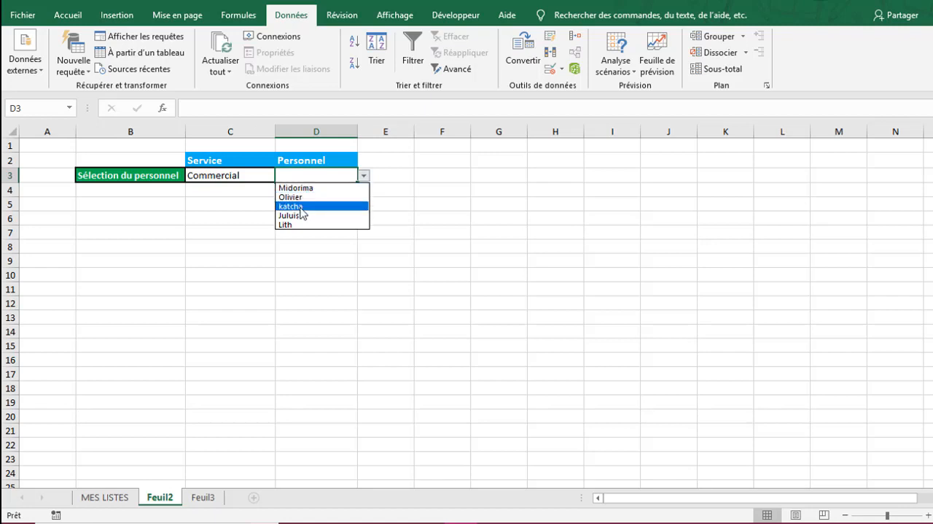
pyautogui.click(303, 275)
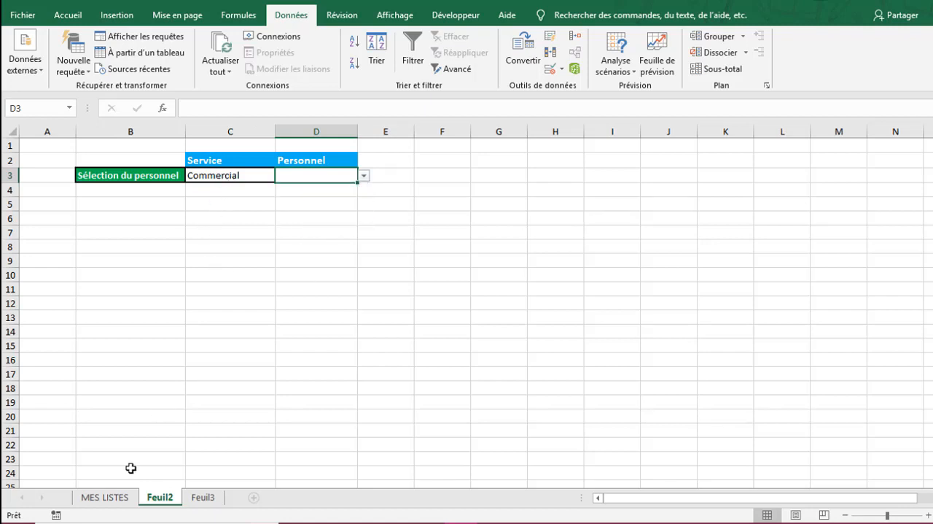
pyautogui.click(105, 497)
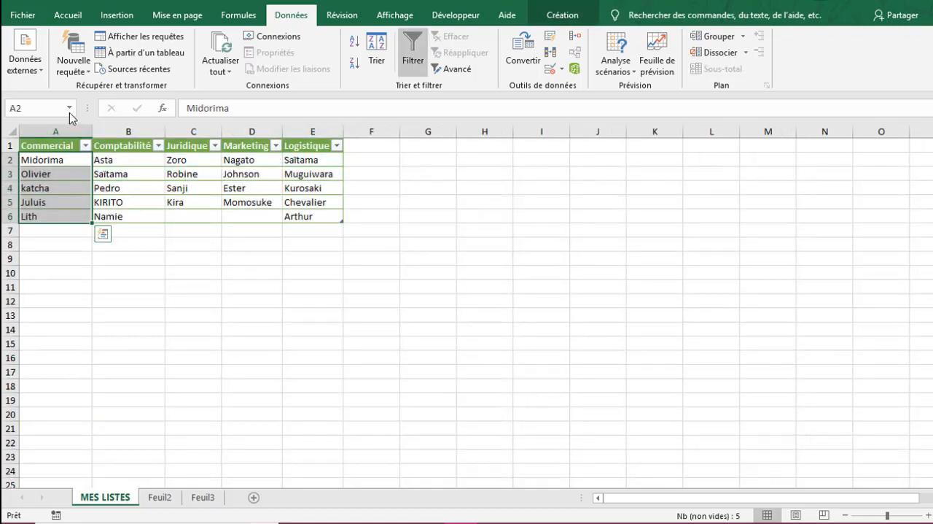
pyautogui.click(206, 292)
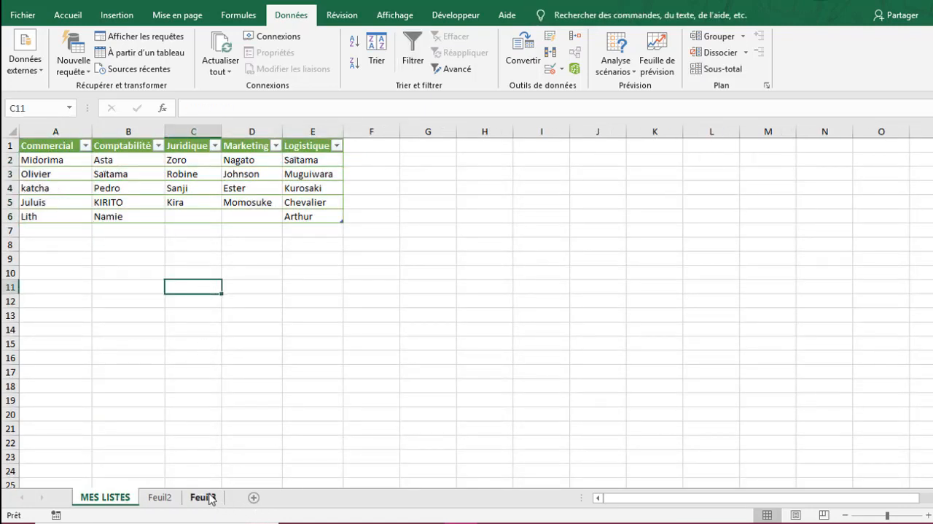
pyautogui.click(160, 497)
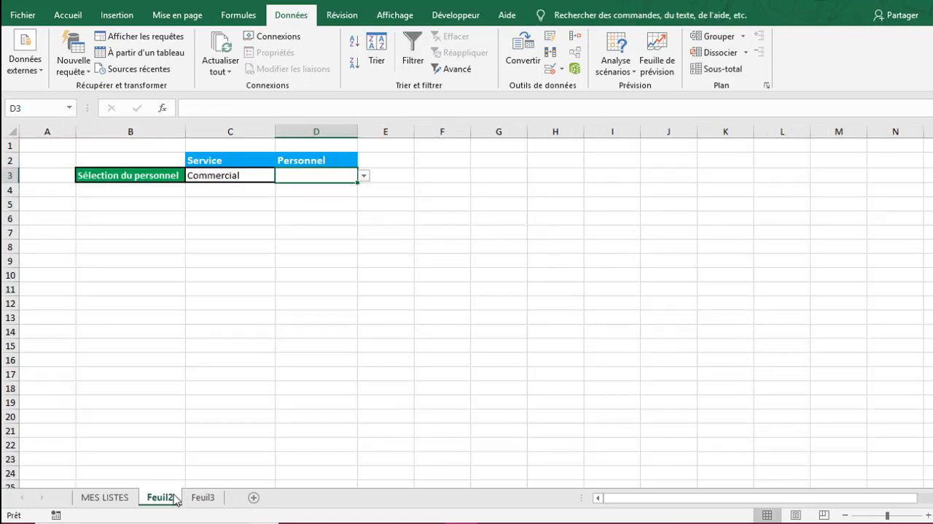
# - Choose Comptabilité as the service in C3 and pick the fourth employee from the drop-down list in D3
pyautogui.click(242, 176)
pyautogui.click(282, 176)
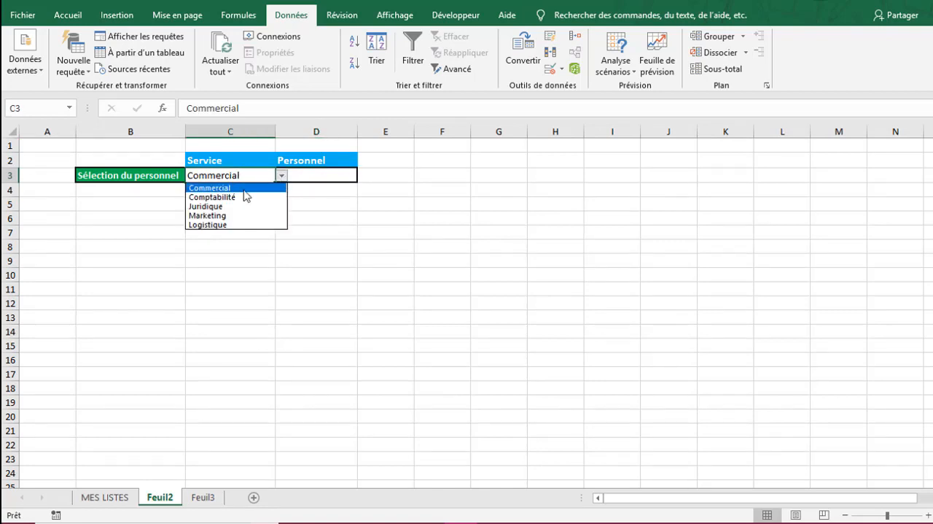
pyautogui.click(237, 199)
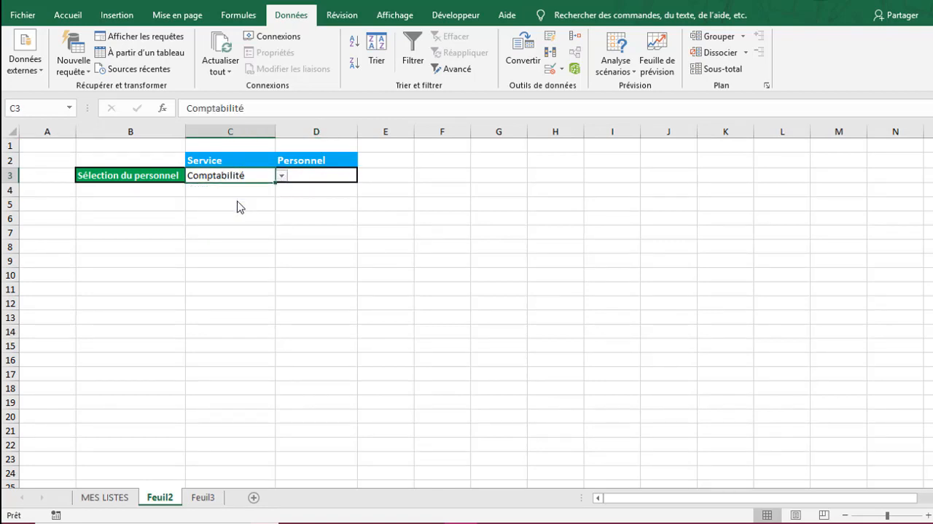
pyautogui.click(317, 175)
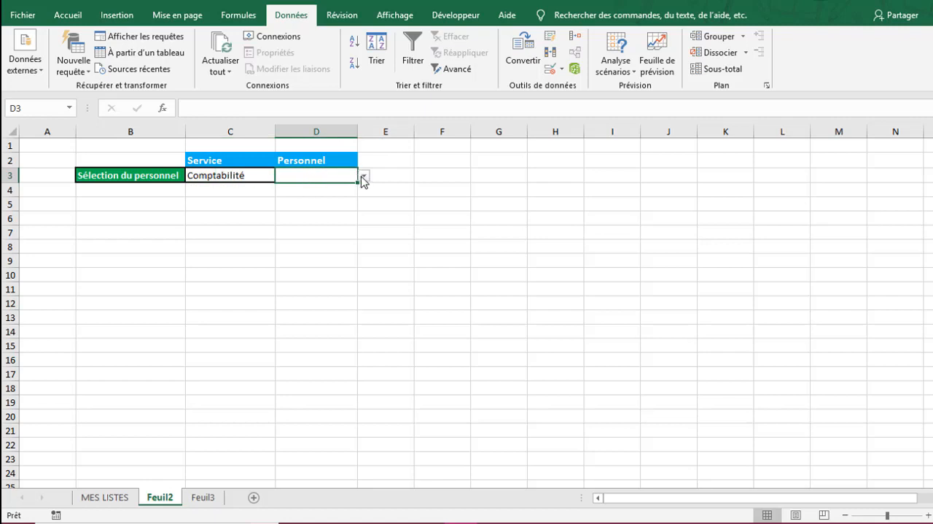
pyautogui.click(363, 176)
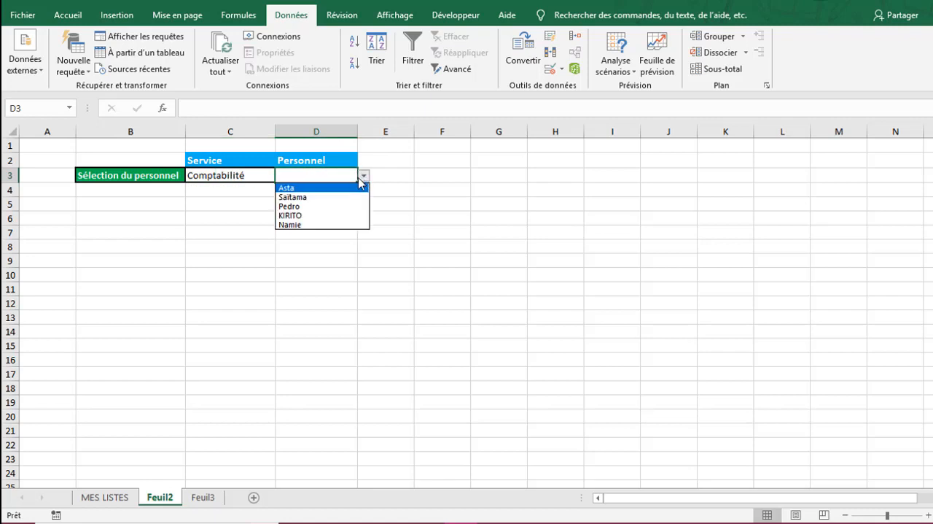
pyautogui.click(305, 216)
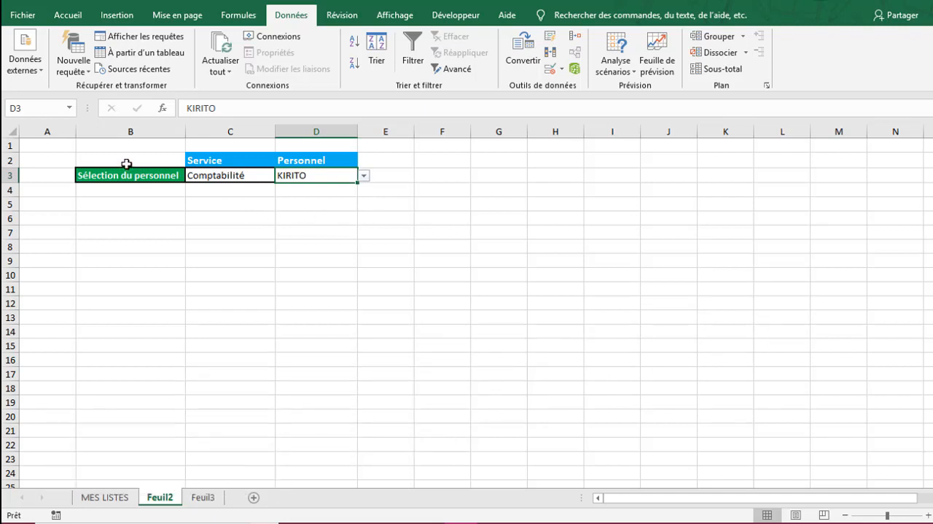
# - Copy the selection table B2:D3 and paste it with its upper-left cell at B6
pyautogui.moveTo(128, 160); pyautogui.dragTo(351, 175)
pyautogui.hotkey('ctrl', 'c')
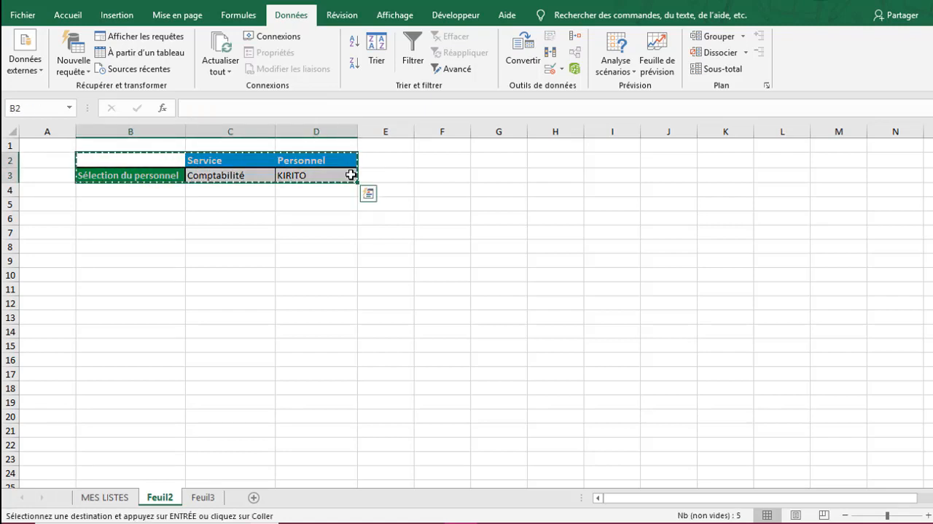
pyautogui.click(148, 221)
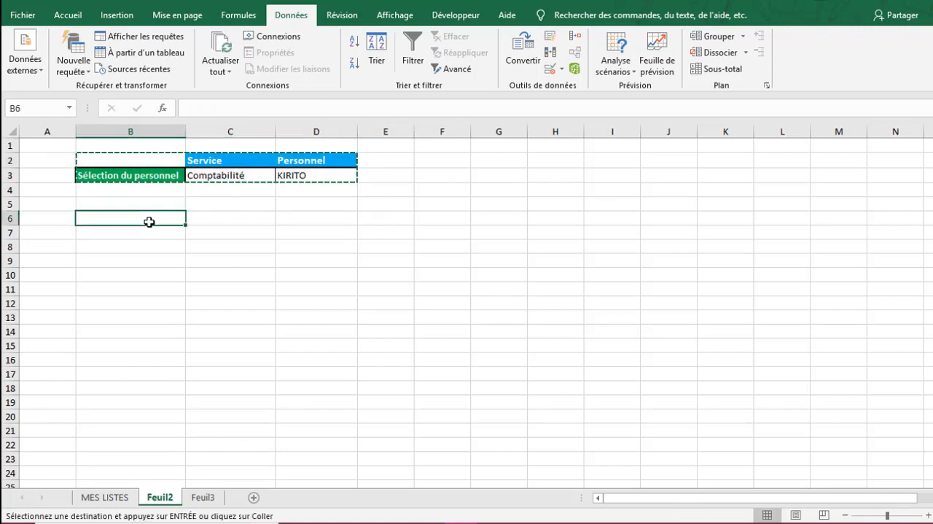
pyautogui.hotkey('ctrl', 'v')
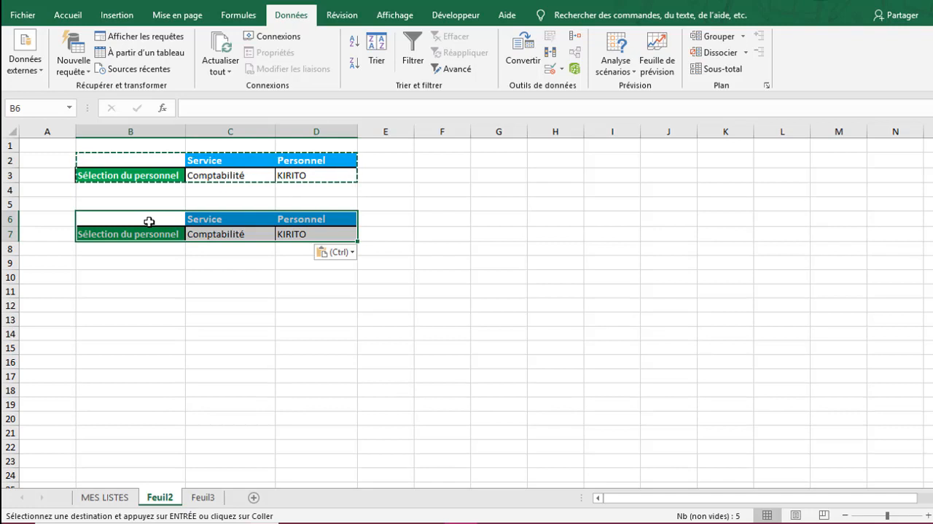
# - Remove all data validation from D7 in the copied table and delete the cell's content
pyautogui.click(308, 234)
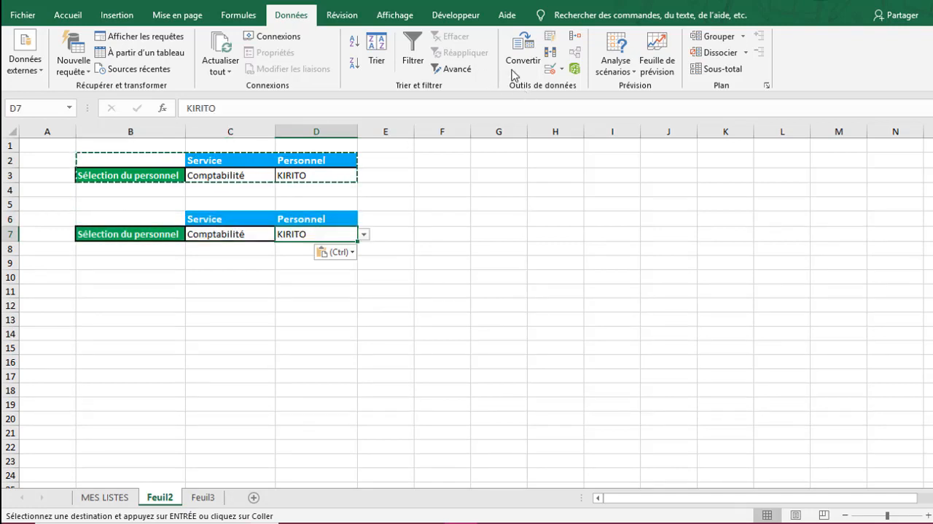
pyautogui.click(551, 67)
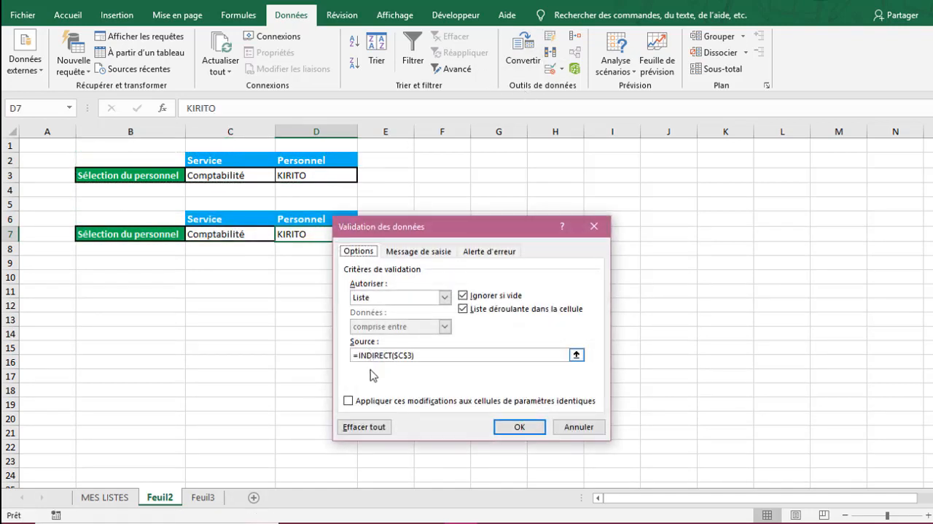
pyautogui.click(367, 427)
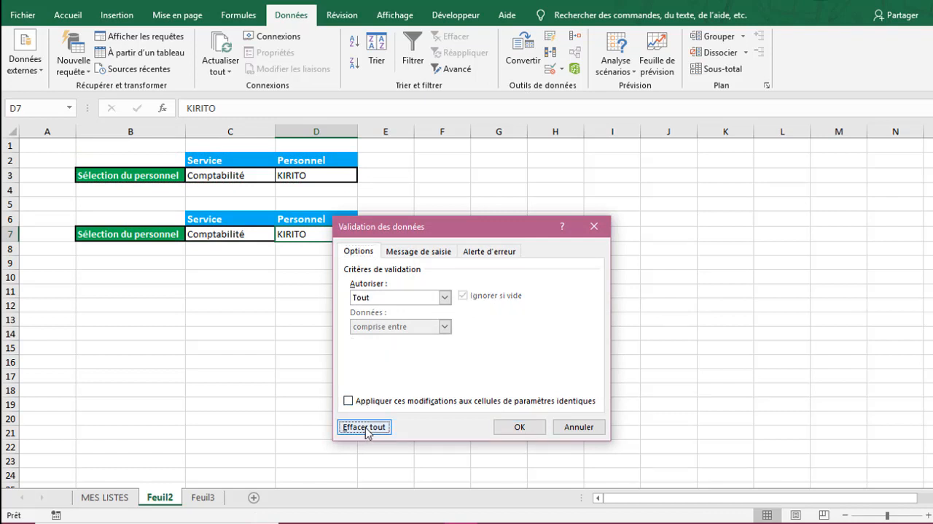
pyautogui.click(538, 426)
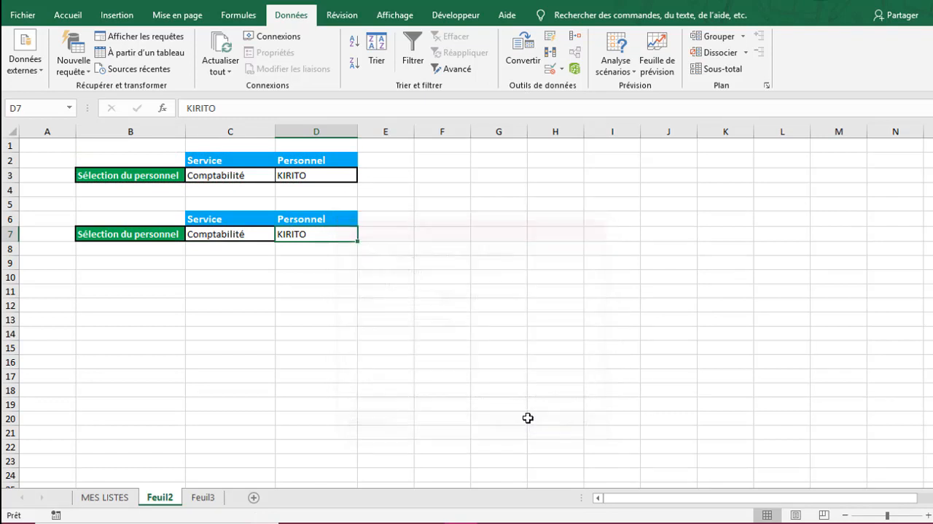
pyautogui.press('Delete')
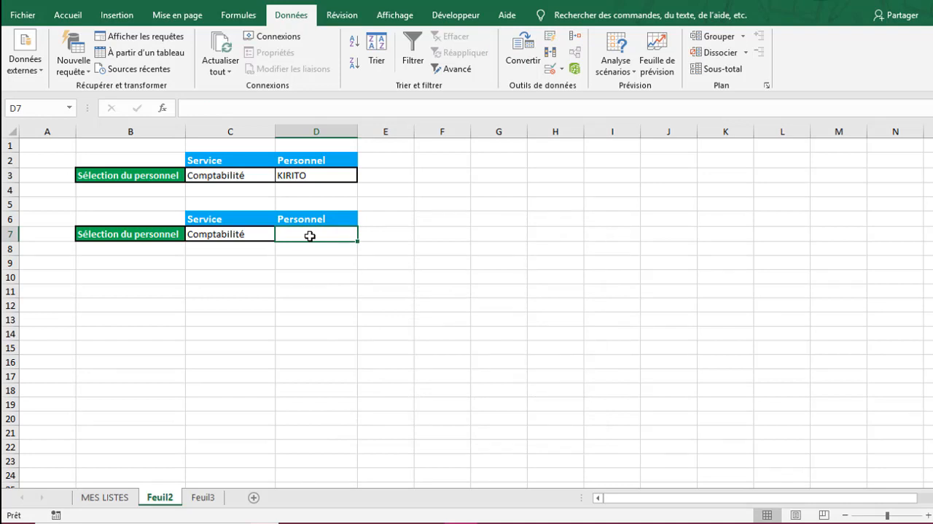
pyautogui.press('Left')
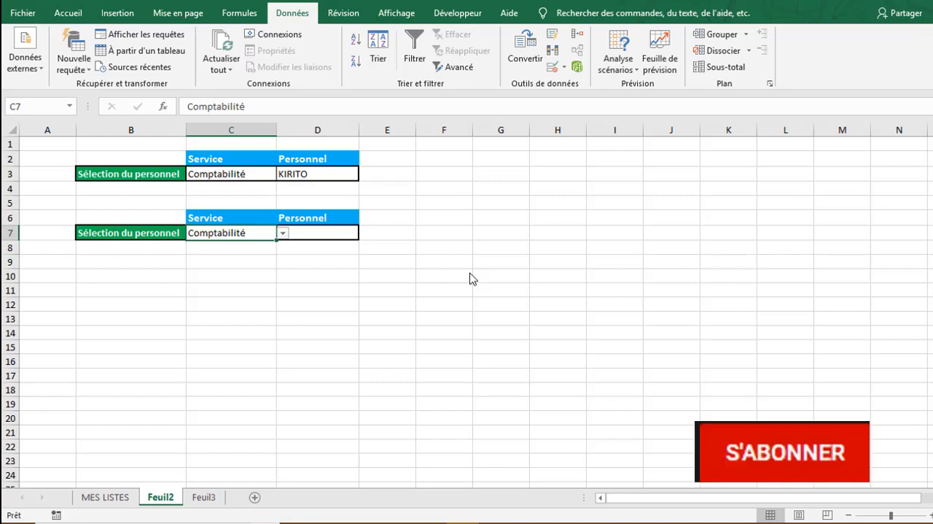
# - Begin a DECALER formula in G9 of Feuil2 with the absolute reference 'MES LISTES'!$A:$A
pyautogui.click(488, 256)
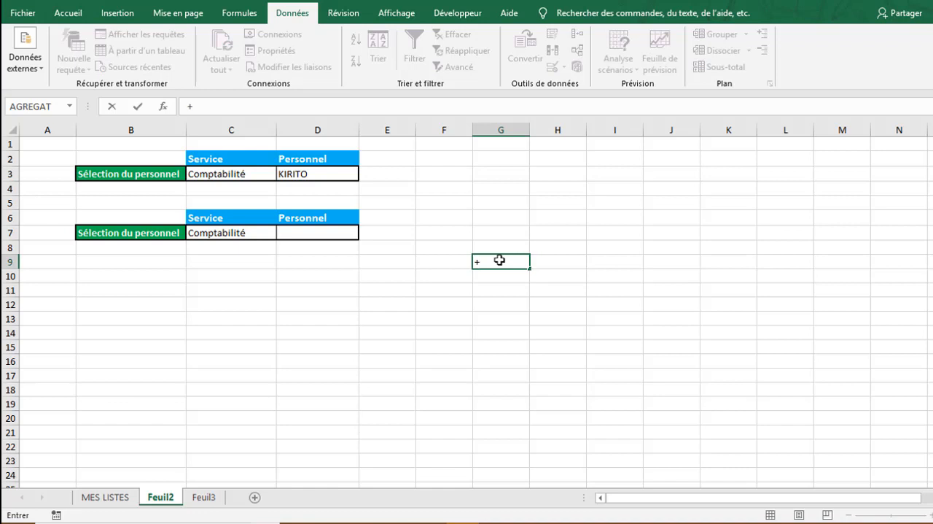
pyautogui.press('BackSpace')
pyautogui.write('=deca')
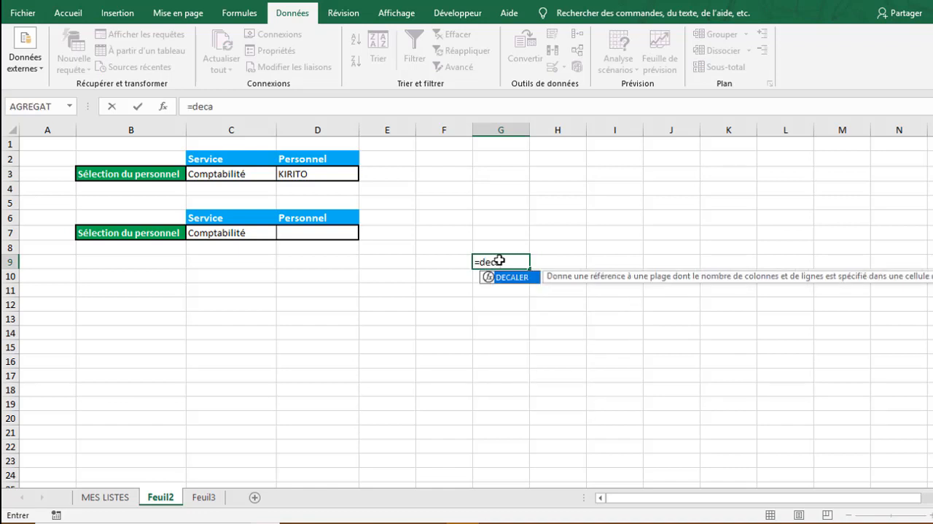
pyautogui.doubleClick(528, 281)
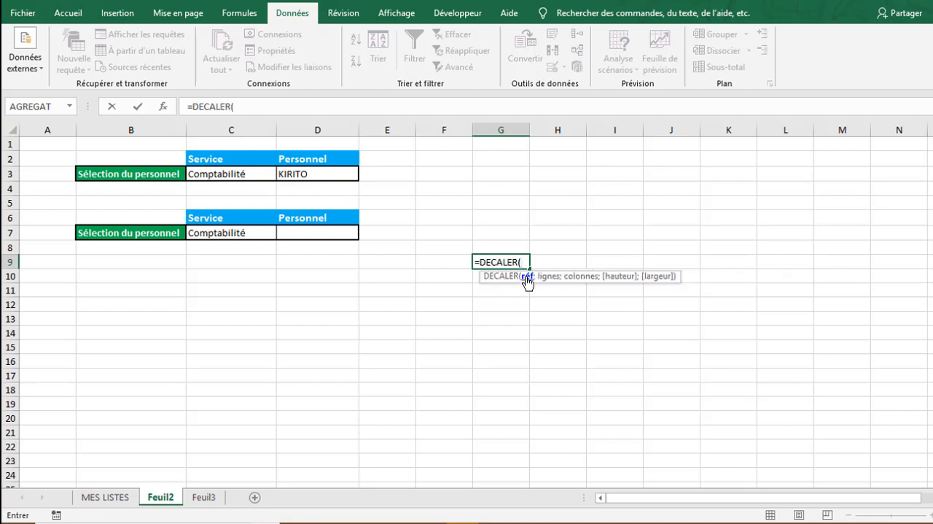
pyautogui.click(117, 499)
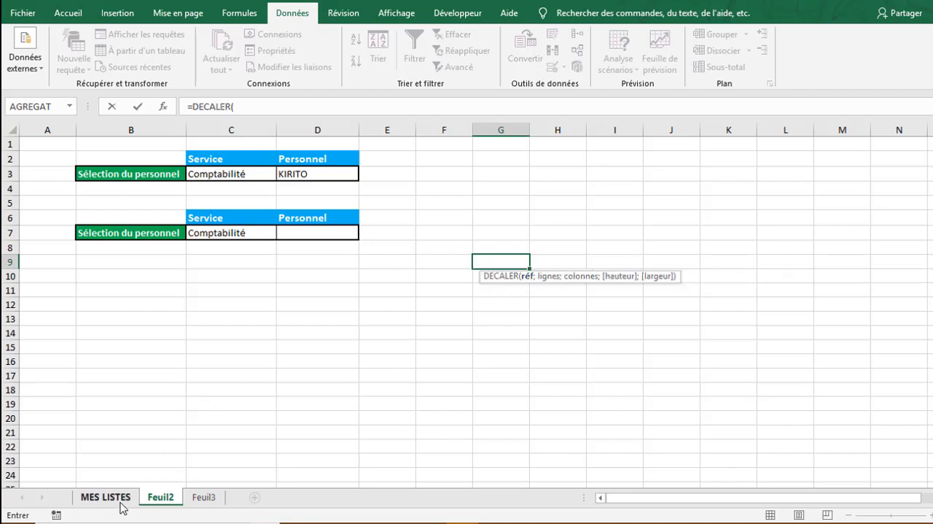
pyautogui.click(50, 127)
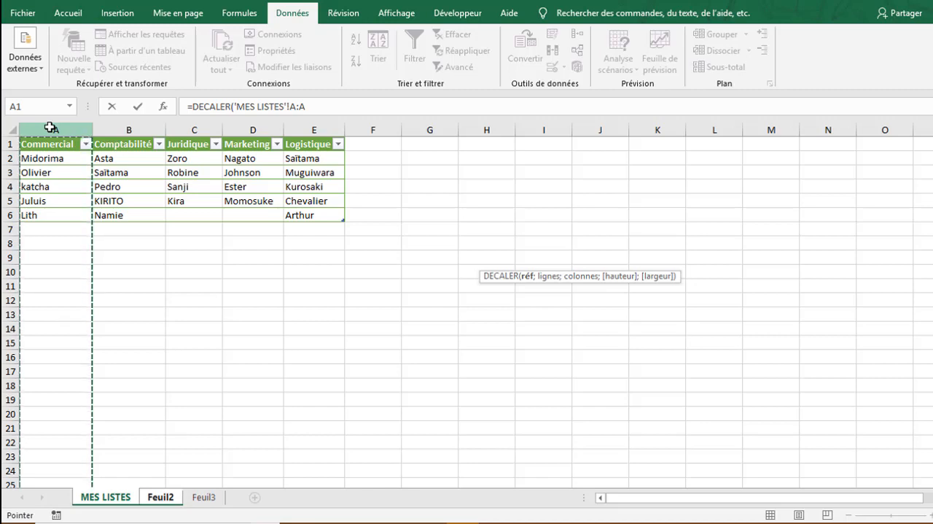
pyautogui.write(';')
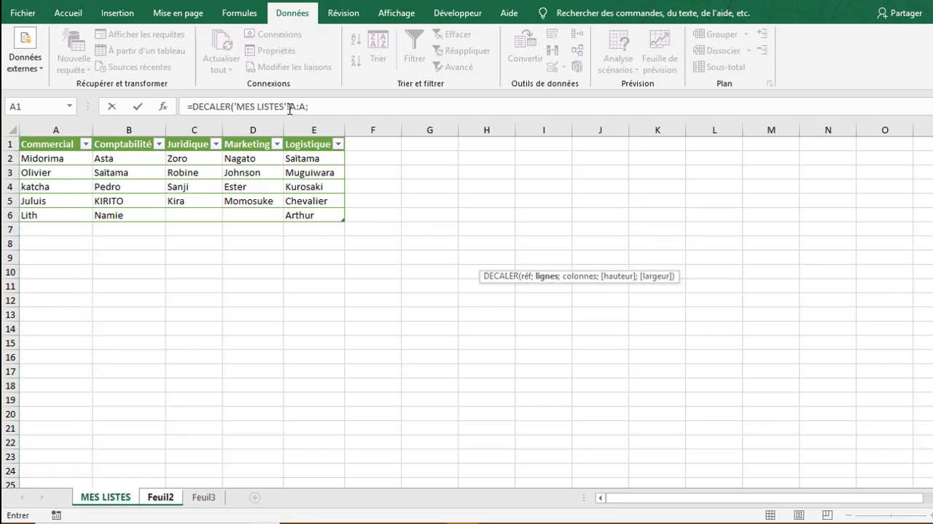
pyautogui.click(301, 107)
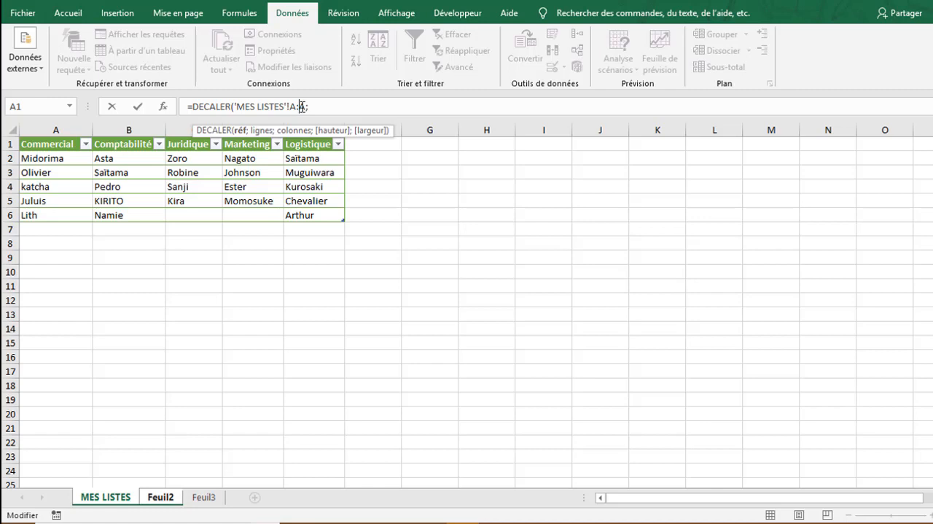
pyautogui.press('F4')
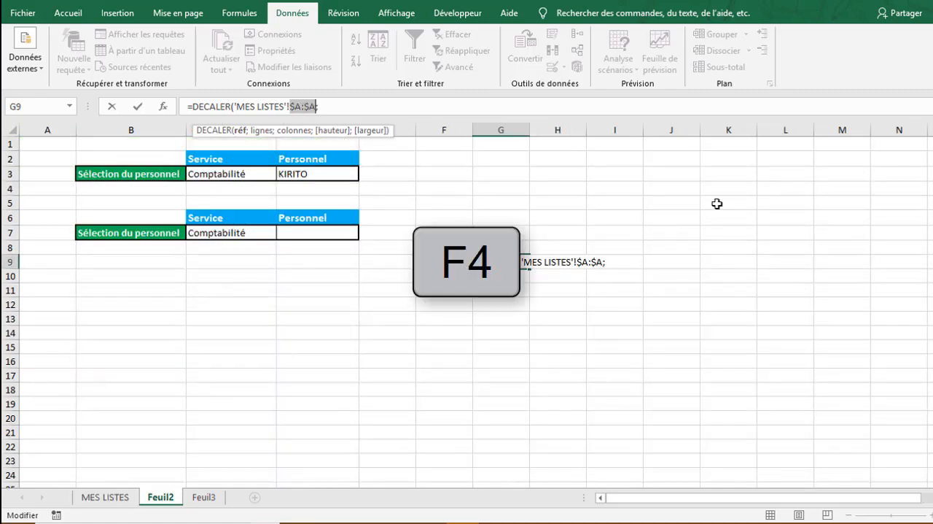
# - Set the row offset to 0 and begin the column offset with EQUIV, using Feuil2!$C$7 as its lookup value
pyautogui.click(614, 260)
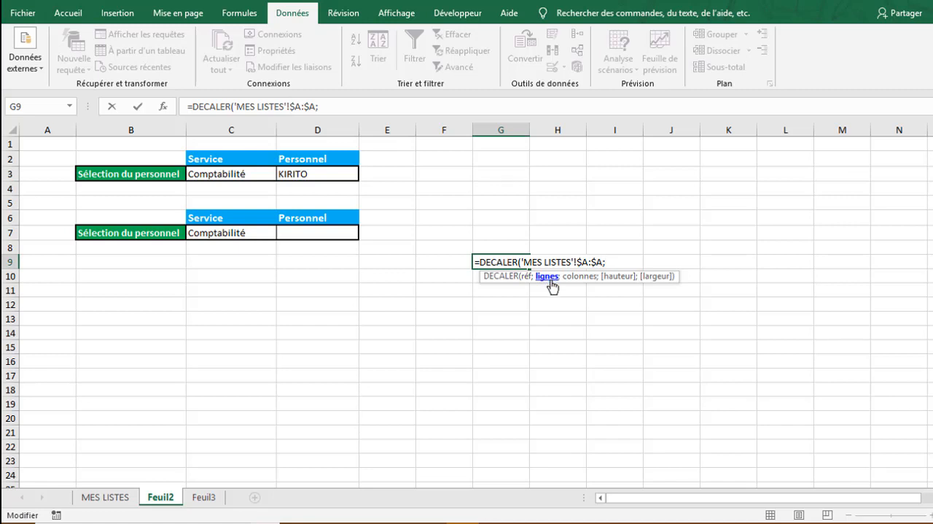
pyautogui.write('0;eq')
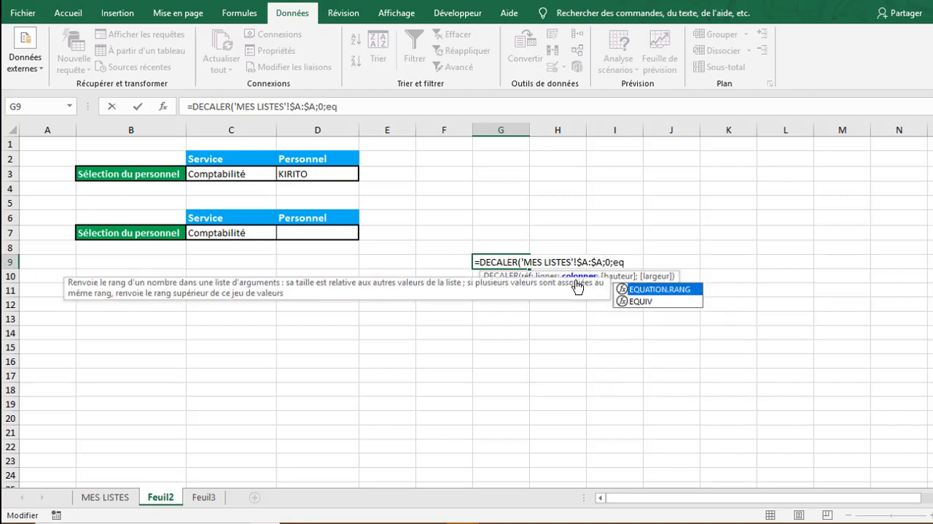
pyautogui.doubleClick(633, 301)
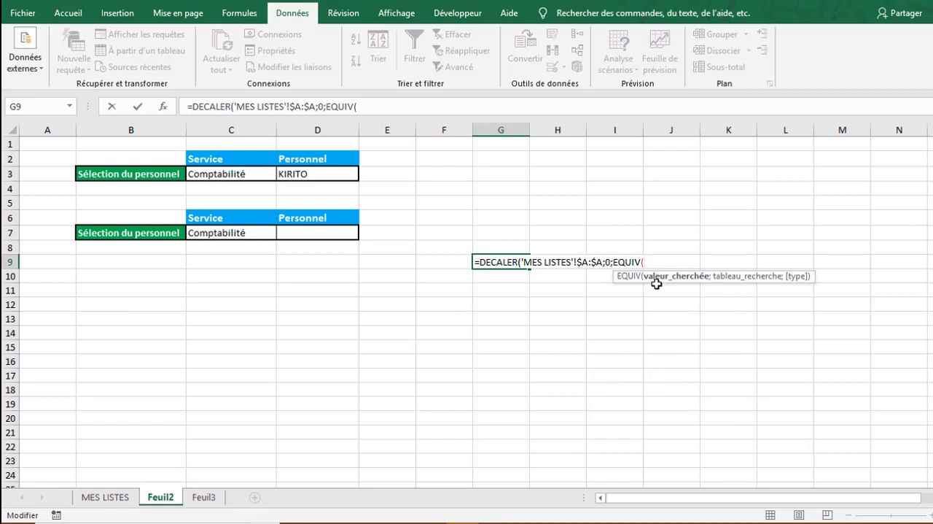
pyautogui.click(240, 230)
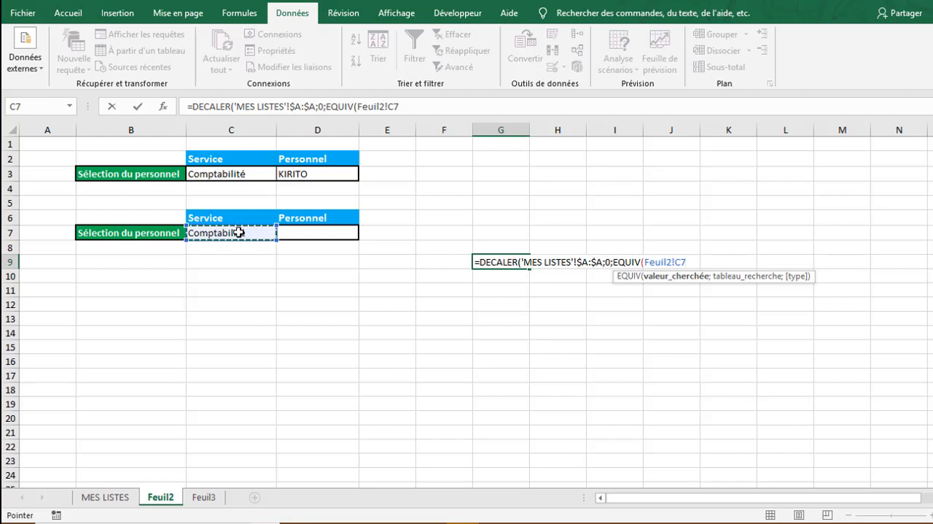
pyautogui.press('F4')
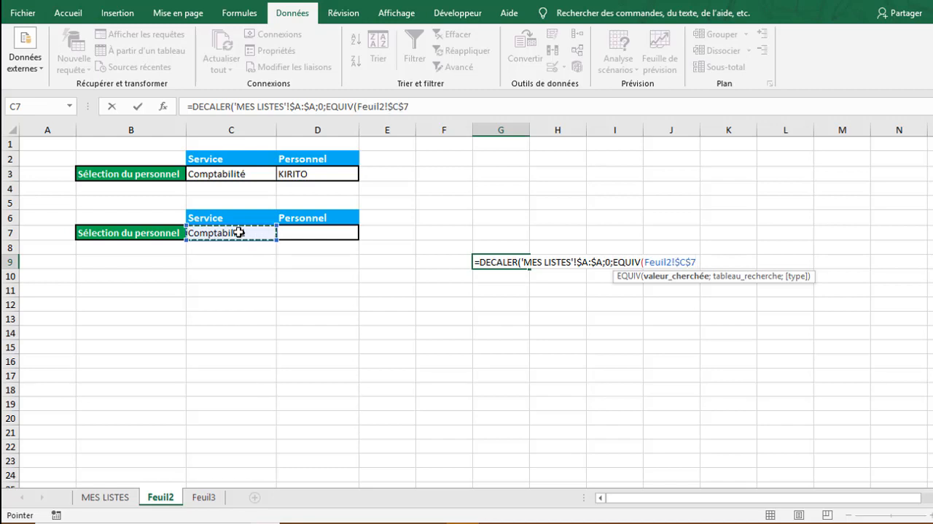
pyautogui.write(';')
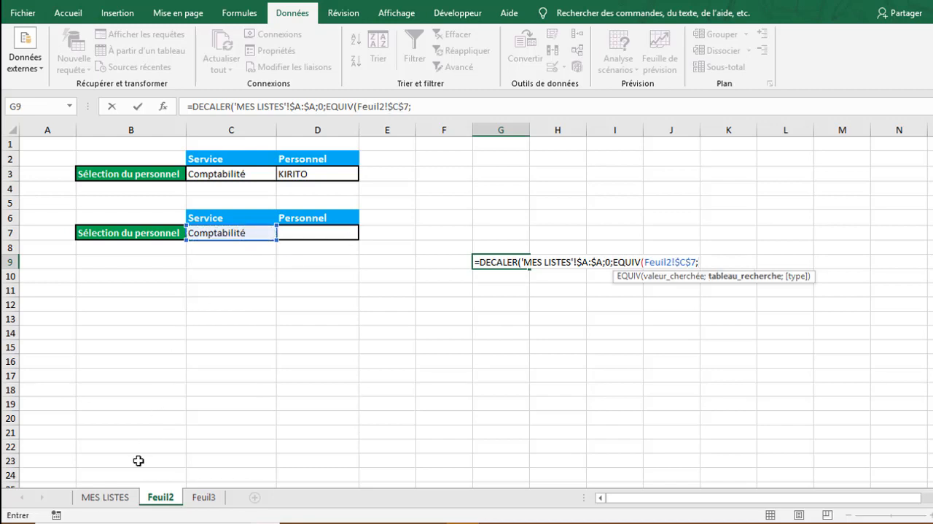
# - Complete the EQUIV function with 'MES LISTES'!$1:$1 as the lookup range and 0 for an exact match
pyautogui.click(118, 496)
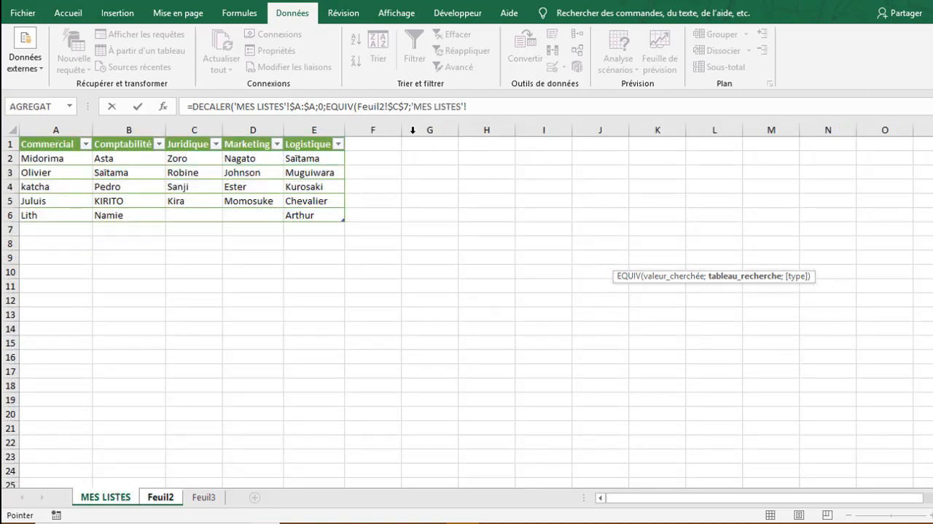
pyautogui.click(7, 142)
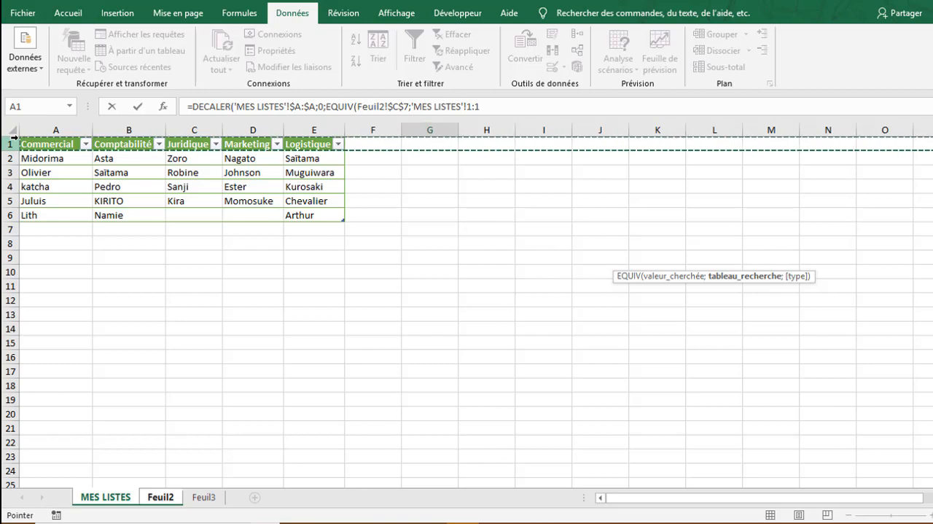
pyautogui.click(489, 106)
pyautogui.press('F4')
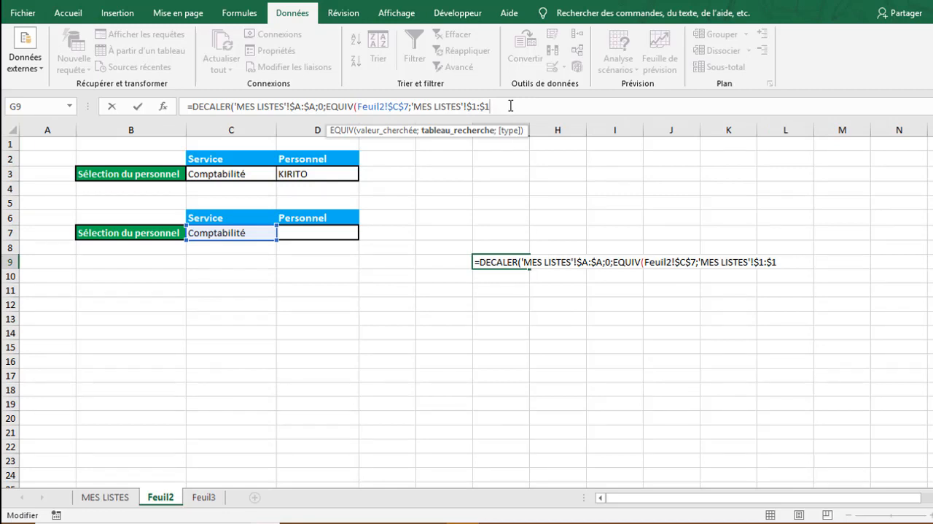
pyautogui.write(';')
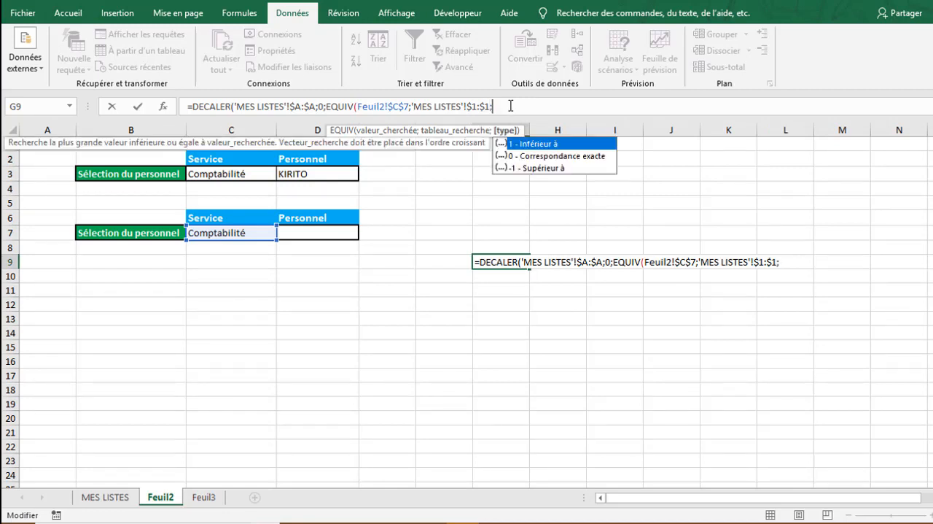
pyautogui.doubleClick(544, 158)
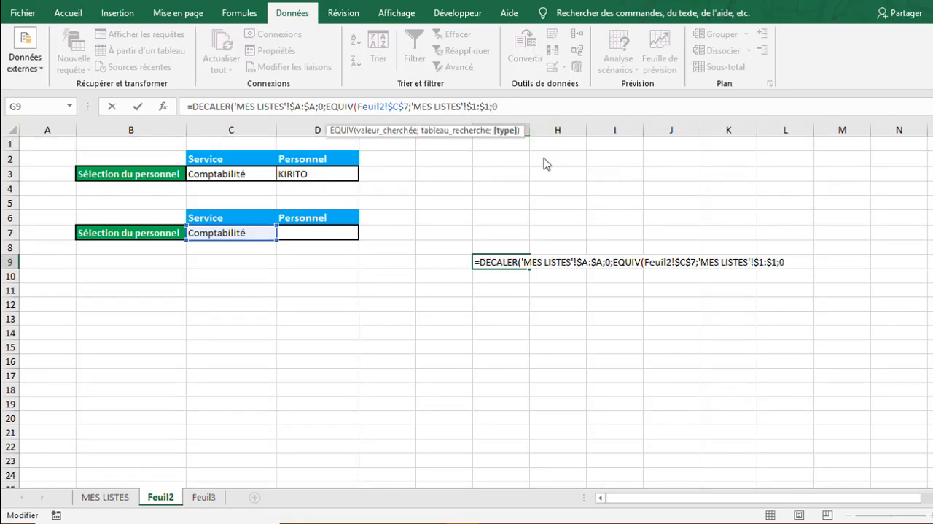
pyautogui.write(')')
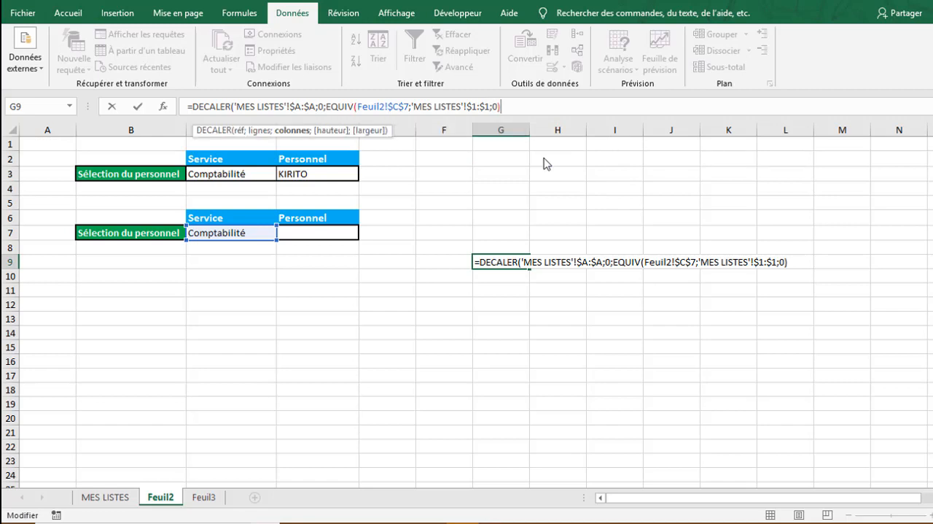
pyautogui.write('-1')
# - Subtract 1 from the EQUIV result, close the DECALER function and enter the formula in G9
pyautogui.write(')')
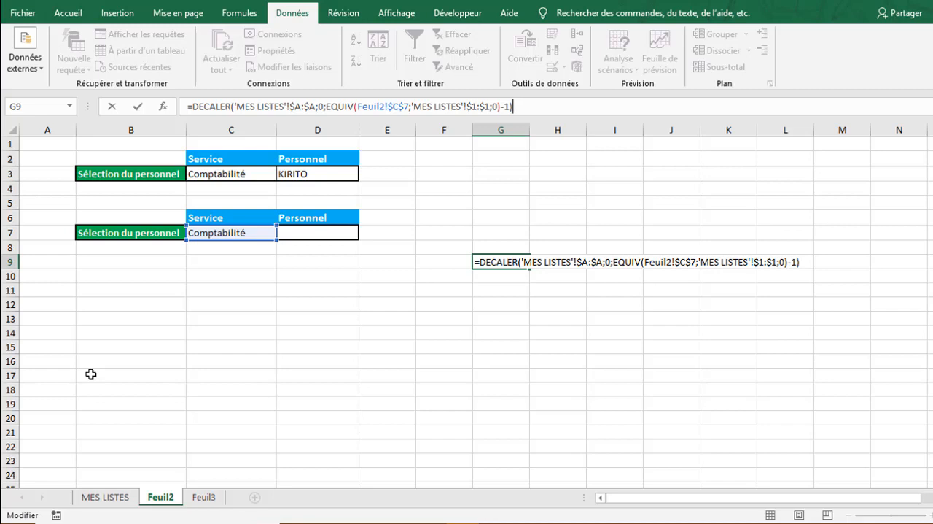
pyautogui.press('Return')
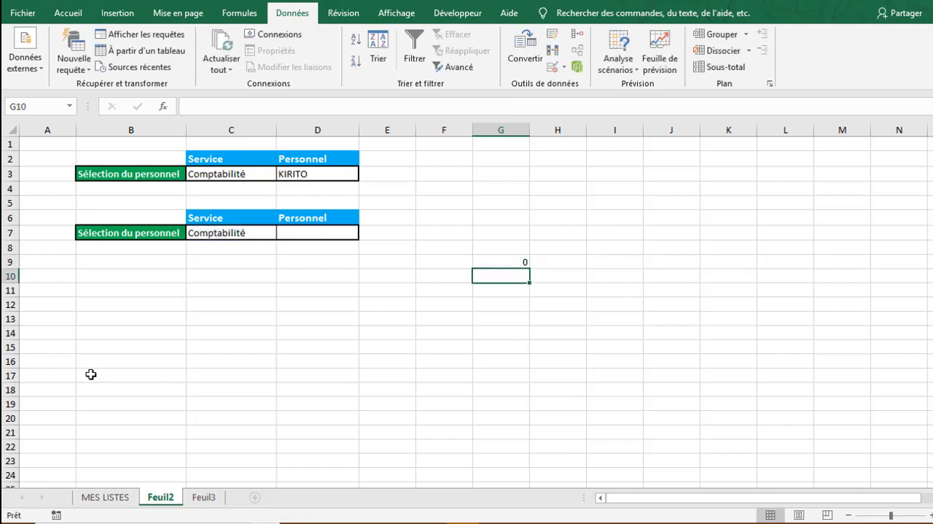
# - Try filling the G9 formula down to G13, as a normal formula and as a single-cell array formula
pyautogui.click(509, 263)
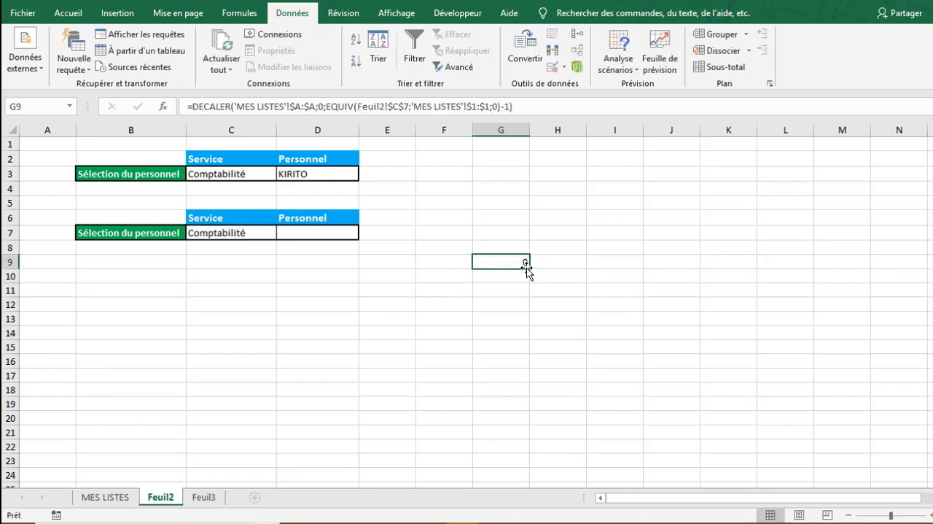
pyautogui.moveTo(529, 267); pyautogui.dragTo(529, 325)
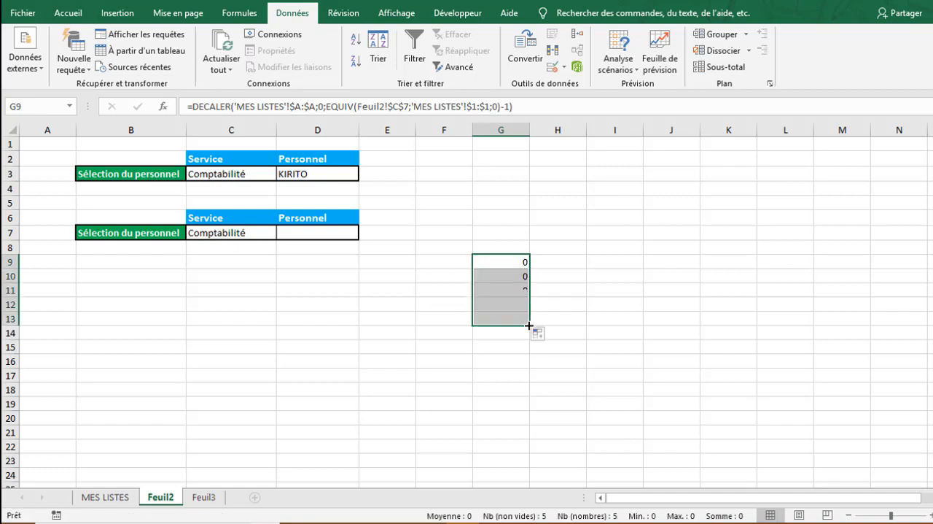
pyautogui.doubleClick(499, 263)
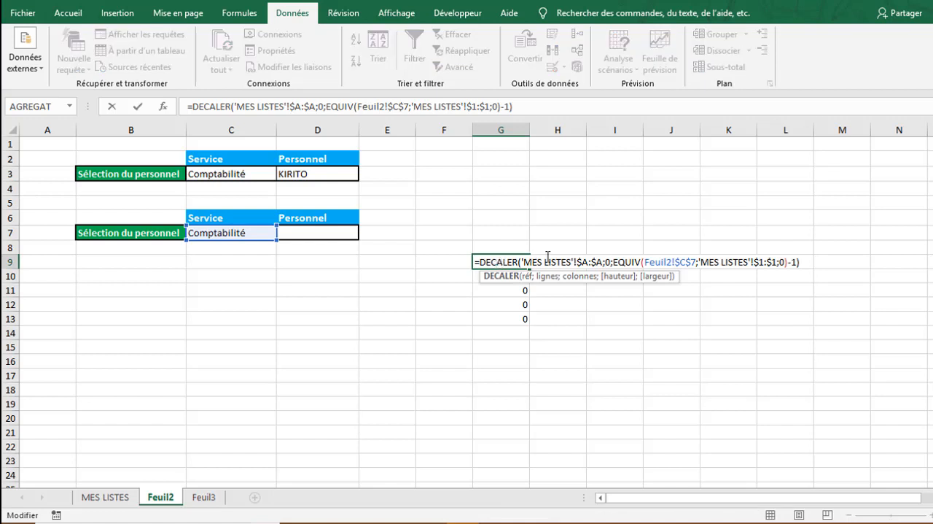
pyautogui.click(798, 262)
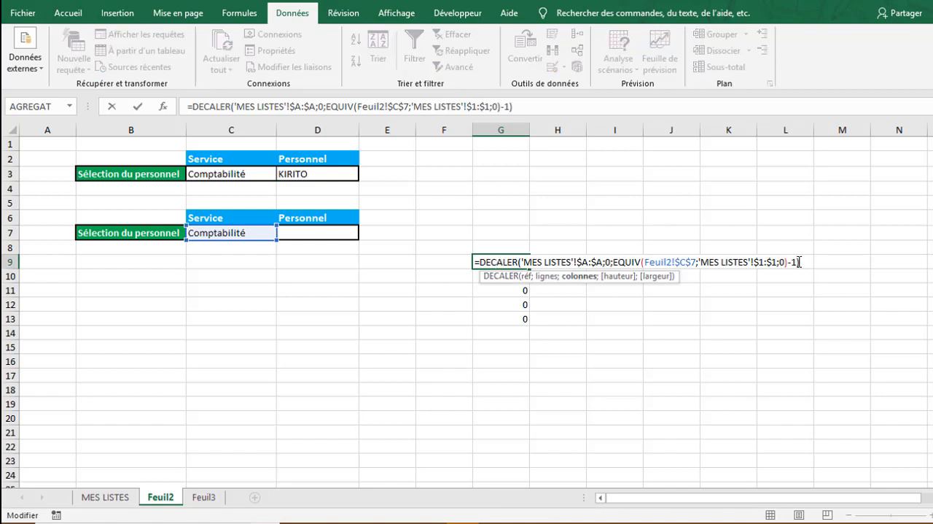
pyautogui.click(803, 261)
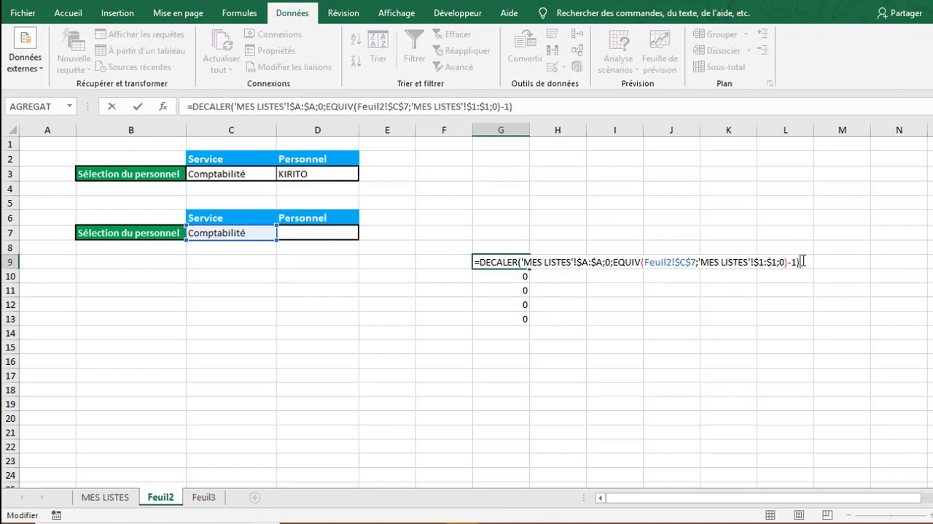
pyautogui.hotkey('ctrl', 'shift', 'Return')
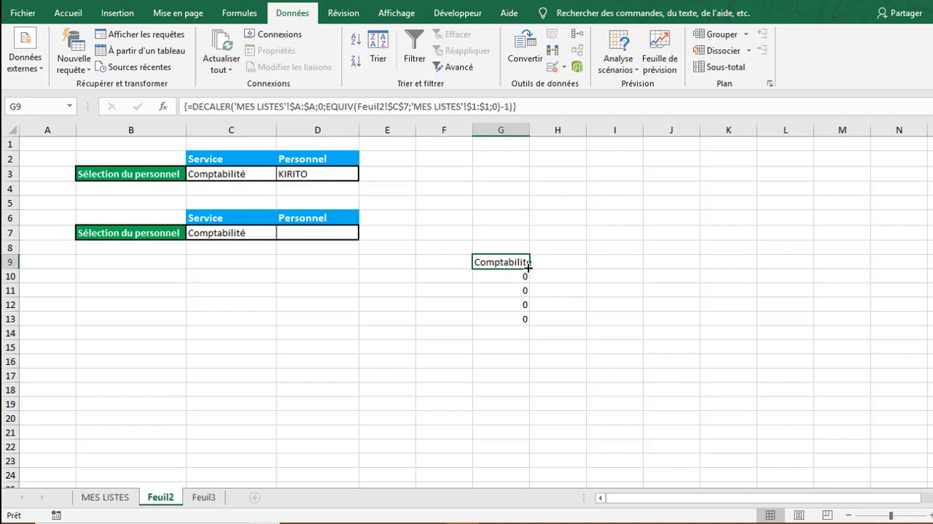
pyautogui.moveTo(527, 269); pyautogui.dragTo(525, 324)
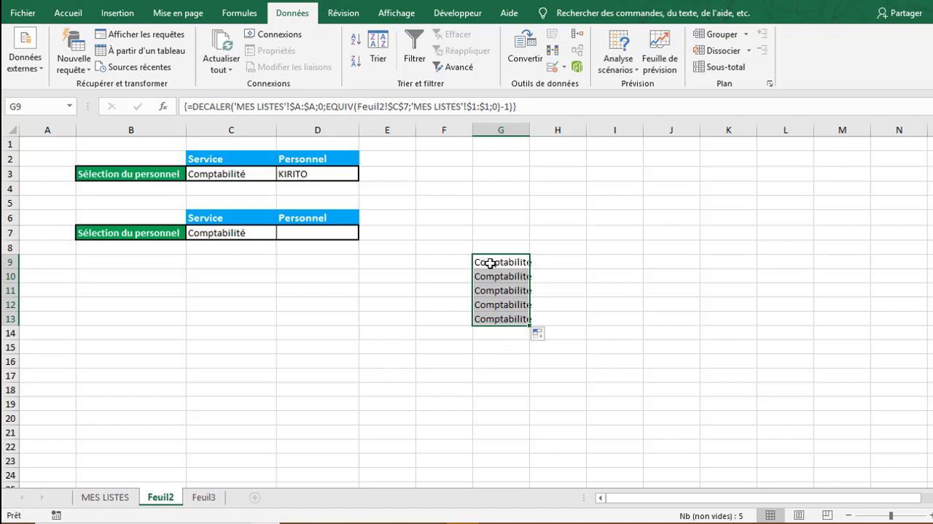
# - Enter the DECALER formula as one array formula across the whole range G9:G13
pyautogui.click(455, 290)
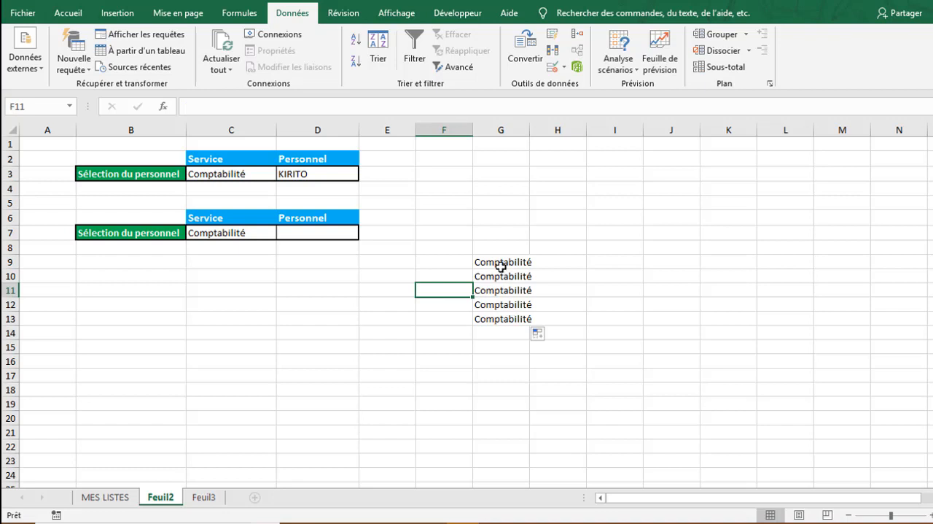
pyautogui.moveTo(498, 265); pyautogui.dragTo(507, 318)
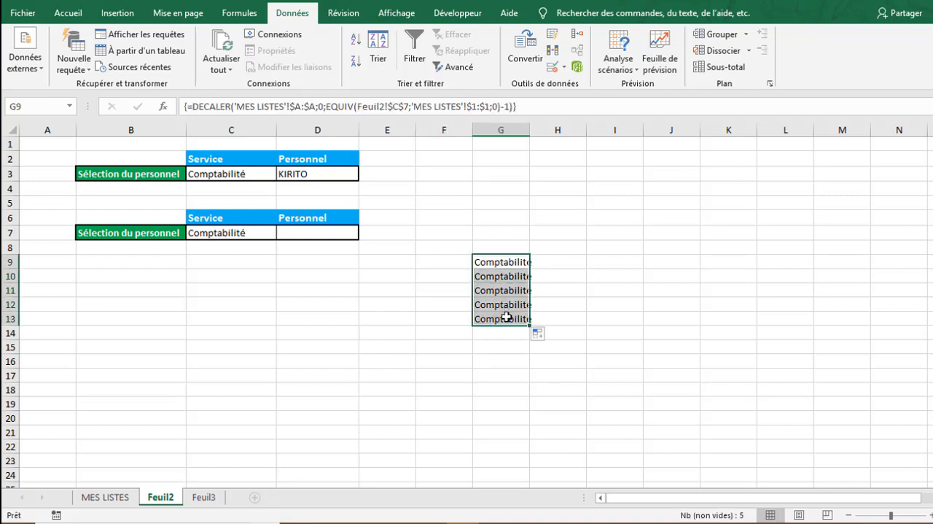
pyautogui.click(523, 105)
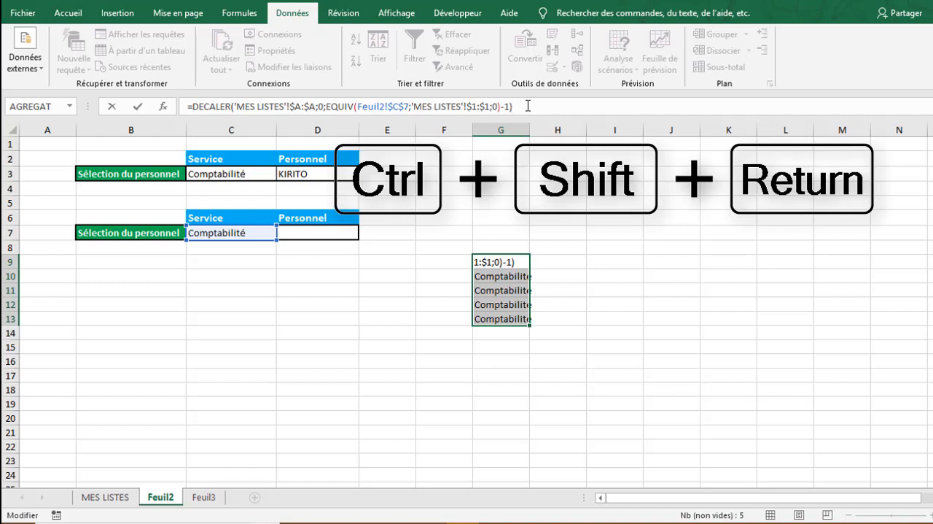
pyautogui.hotkey('ctrl', 'shift', 'Return')
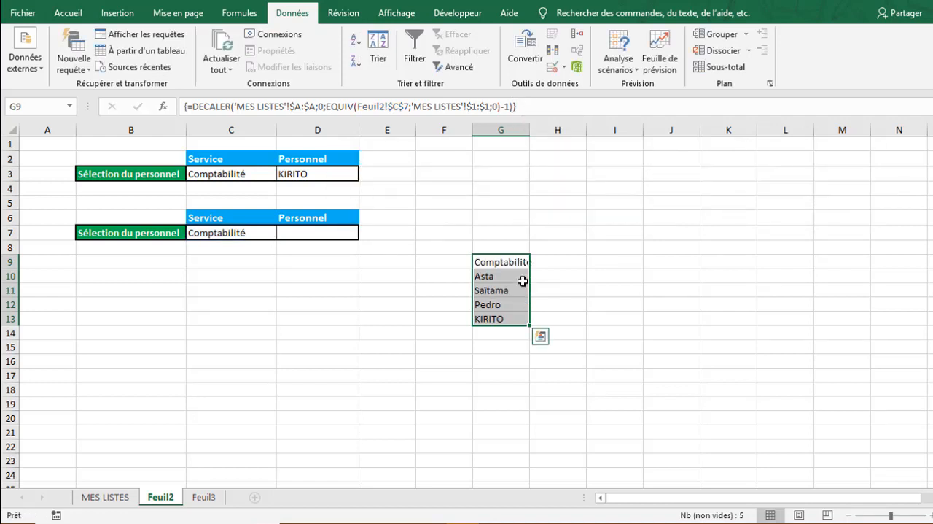
# - Change the service in C7 of the second table to Juridique to test the array formula in G9:G13
pyautogui.click(490, 331)
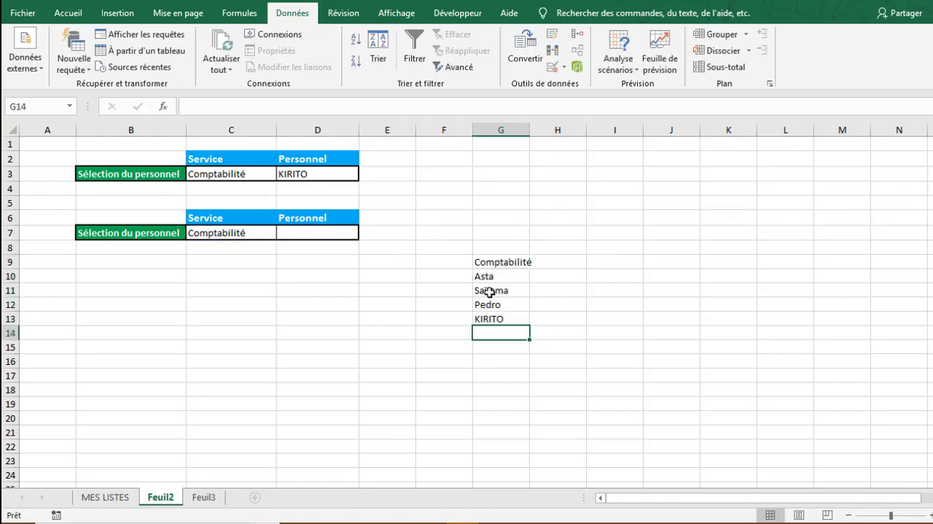
pyautogui.click(267, 230)
pyautogui.click(284, 234)
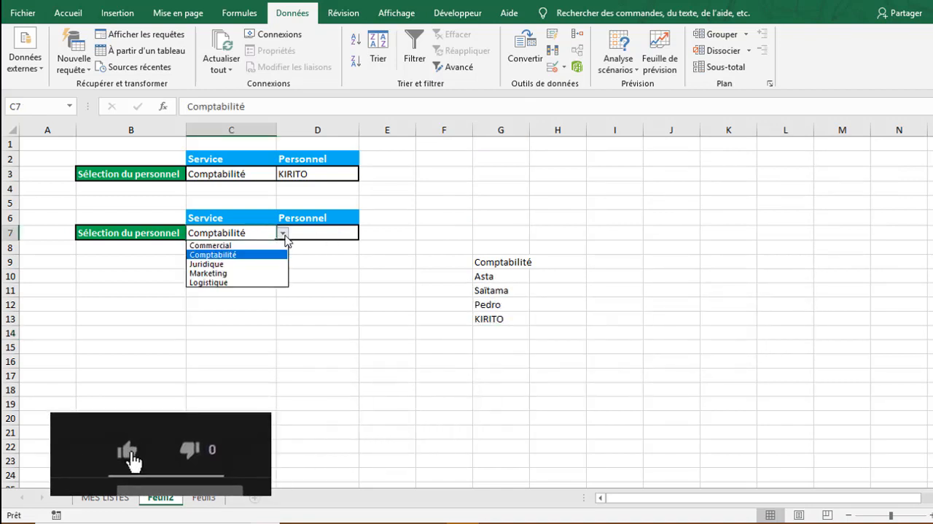
pyautogui.click(246, 264)
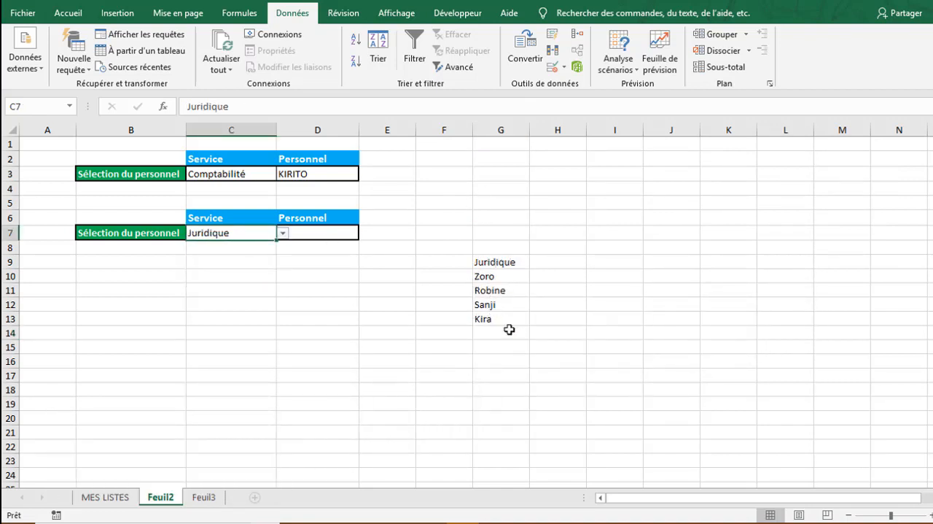
# - Copy the full DECALER formula text from G9 and leave the array formula as it is
pyautogui.click(484, 263)
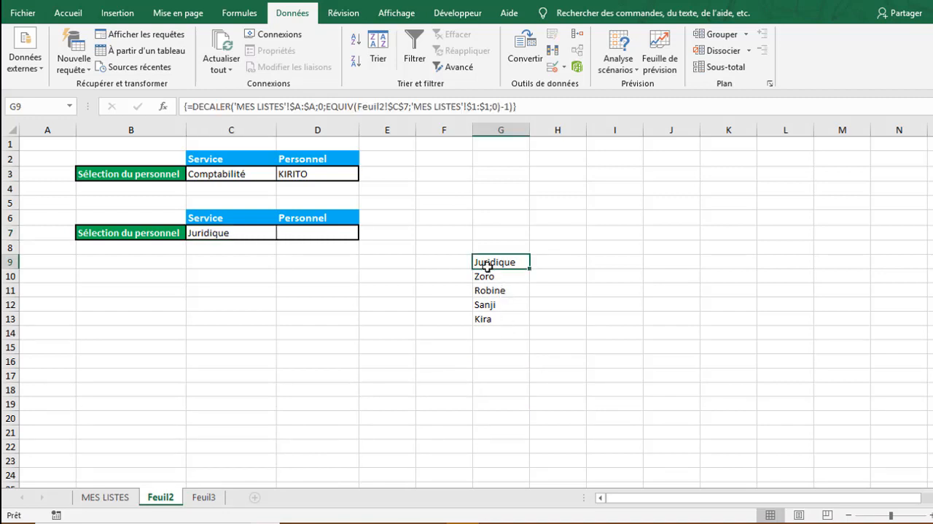
pyautogui.moveTo(519, 107); pyautogui.dragTo(184, 107)
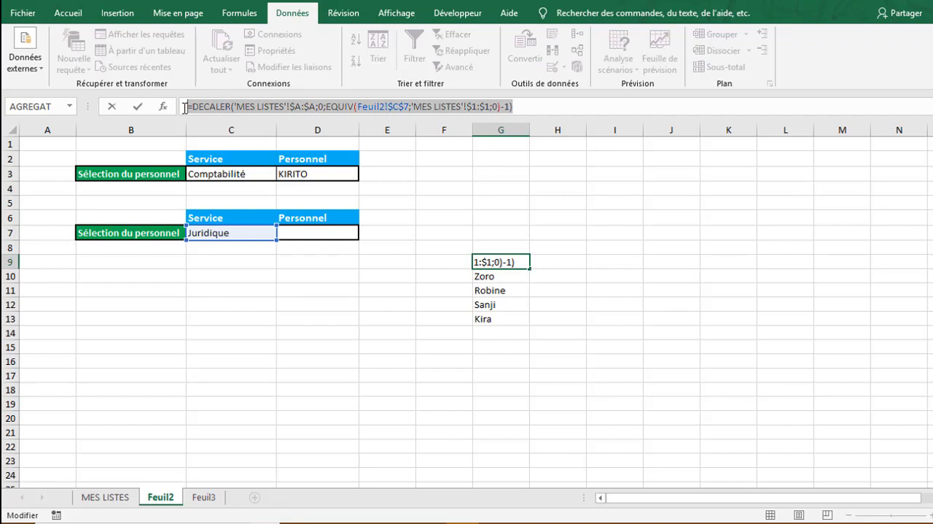
pyautogui.press('Return')
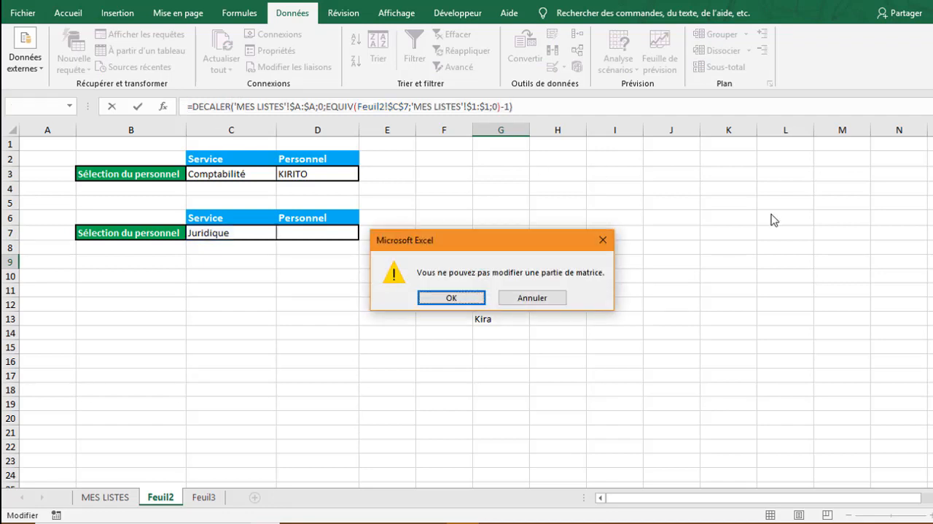
pyautogui.click(553, 298)
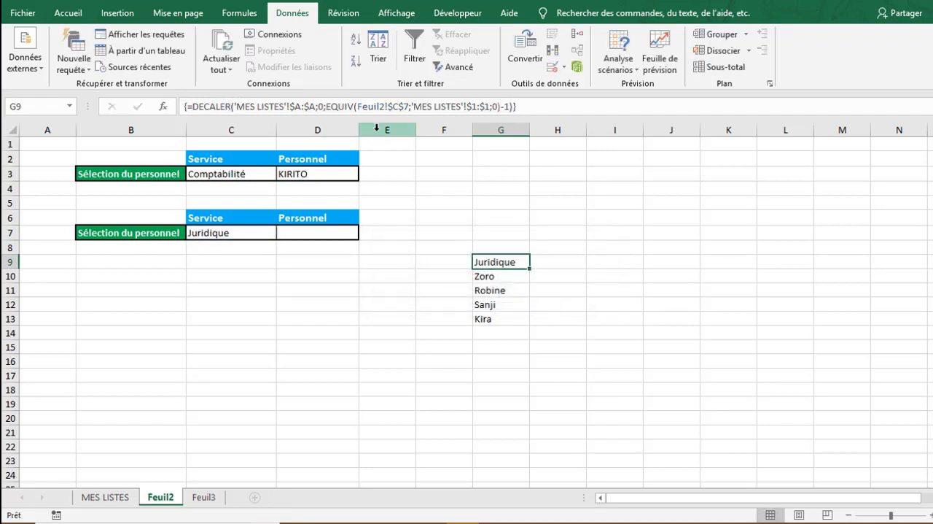
# - Add a Liste data validation to D7 with the copied DECALER formula as its source, and pick the first employee below the service heading
pyautogui.click(316, 232)
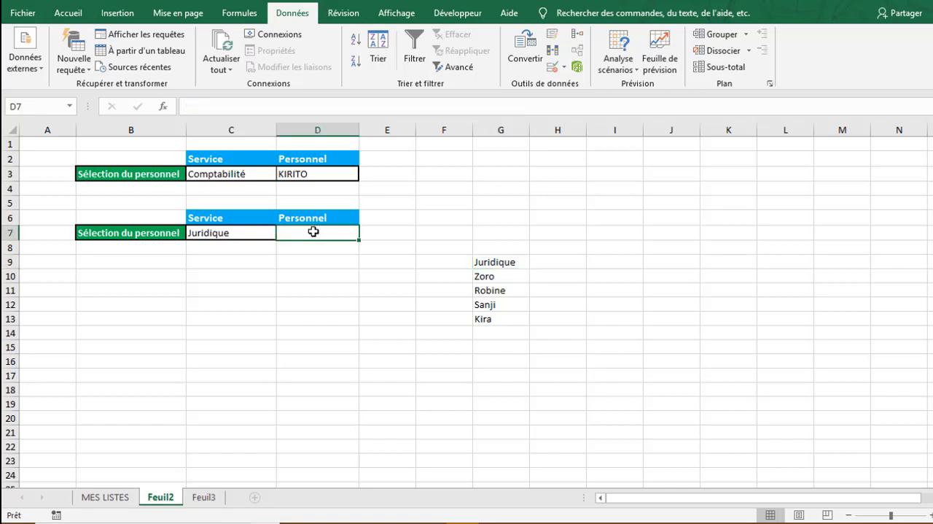
pyautogui.click(559, 70)
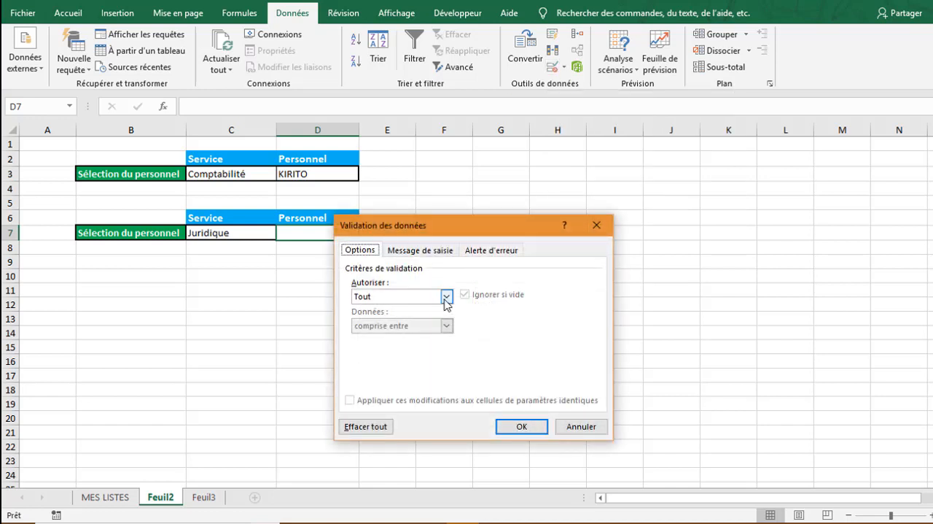
pyautogui.click(447, 296)
pyautogui.click(367, 340)
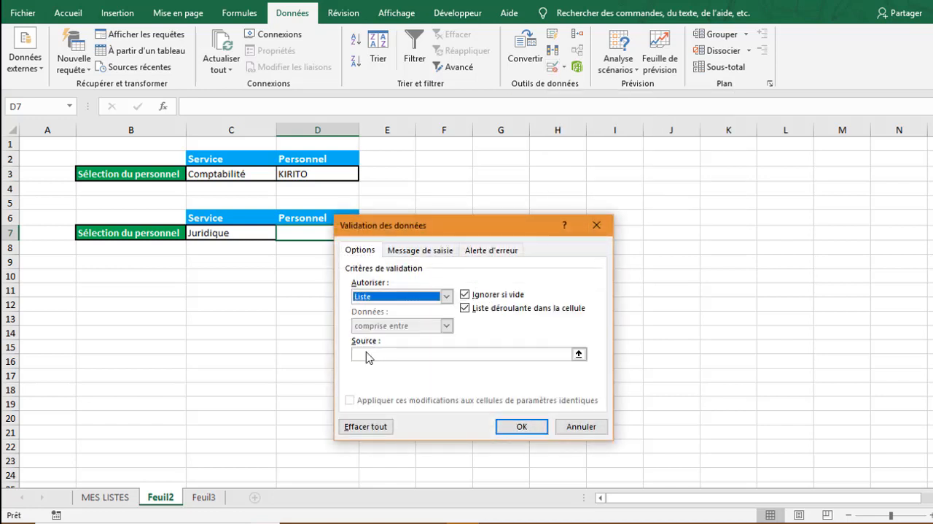
pyautogui.click(364, 356)
pyautogui.hotkey('ctrl', 'v')
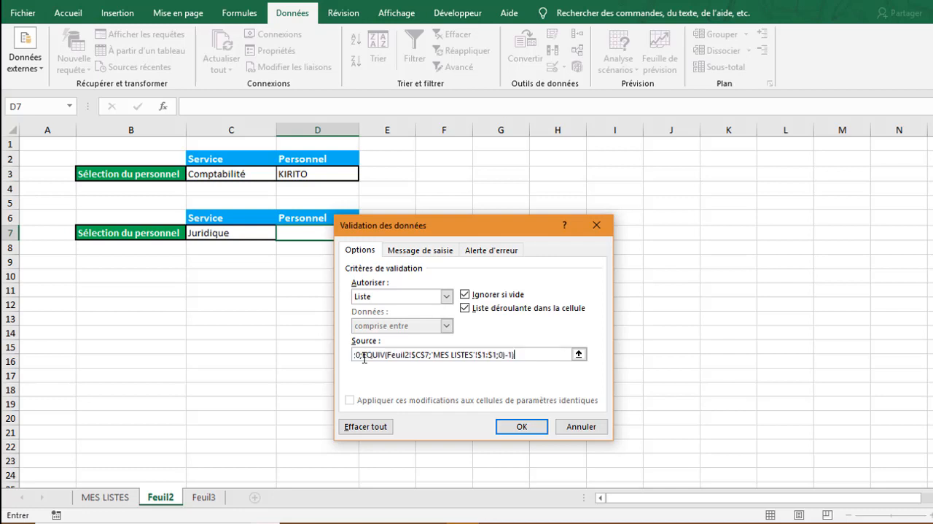
pyautogui.click(521, 426)
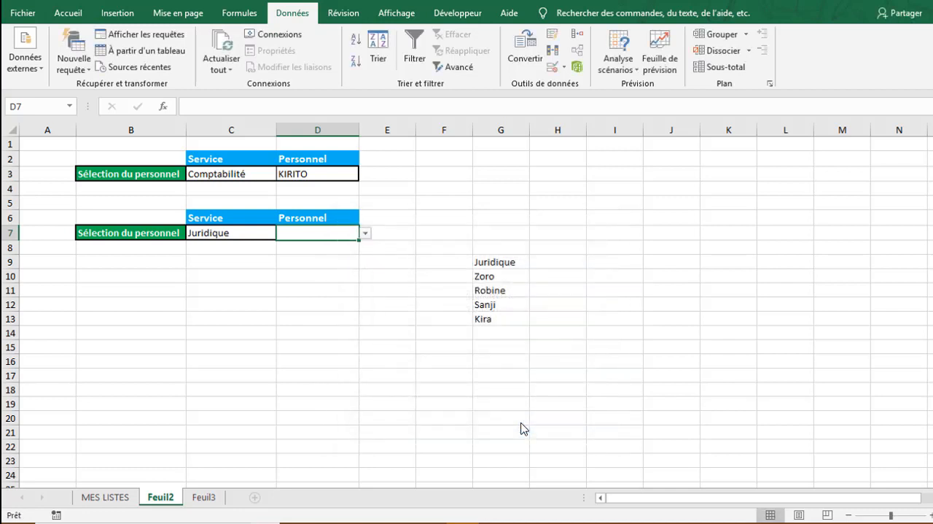
pyautogui.click(364, 233)
pyautogui.click(327, 256)
# - Change the service in C7 to Marketing and pick the first Marketing employee in D7
pyautogui.click(254, 233)
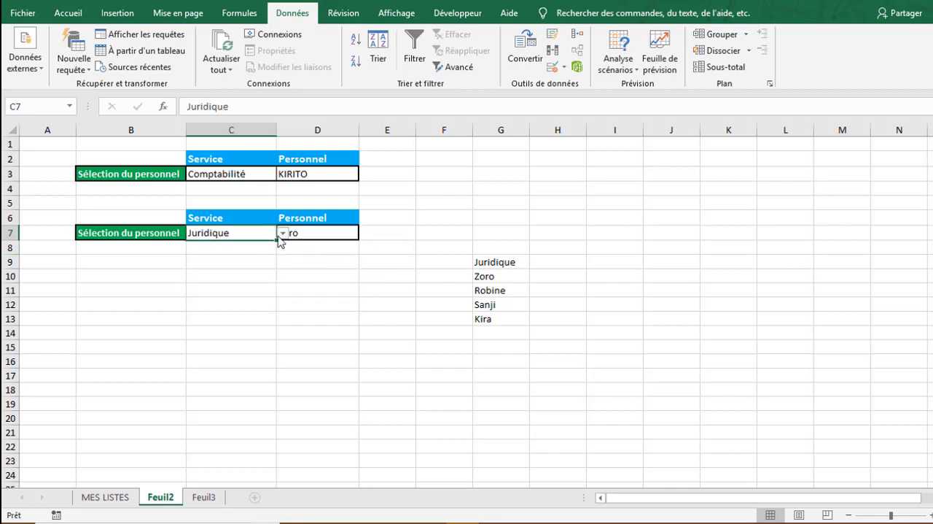
pyautogui.click(282, 232)
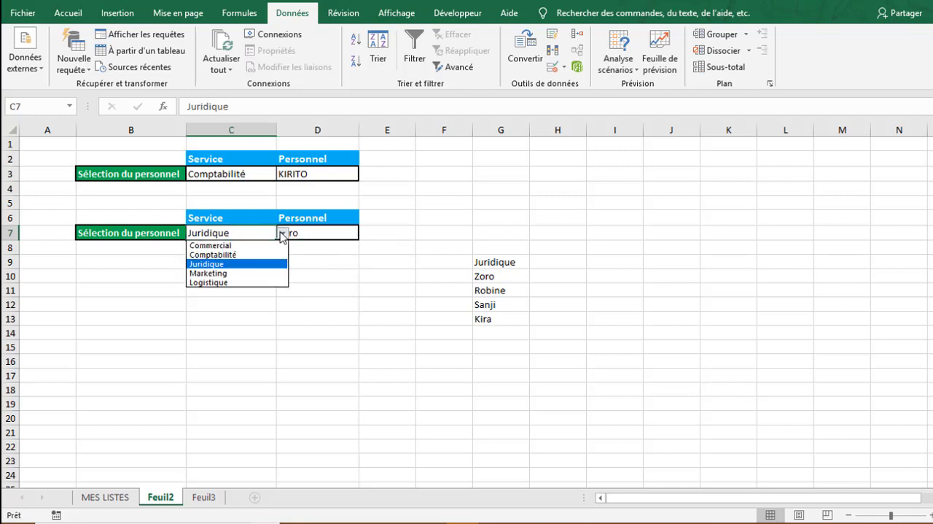
pyautogui.click(229, 273)
pyautogui.click(310, 233)
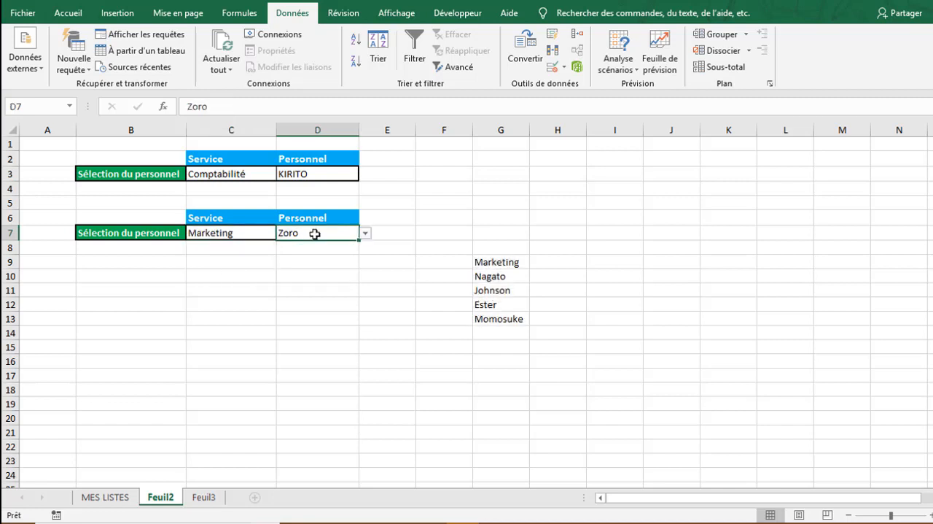
pyautogui.click(368, 234)
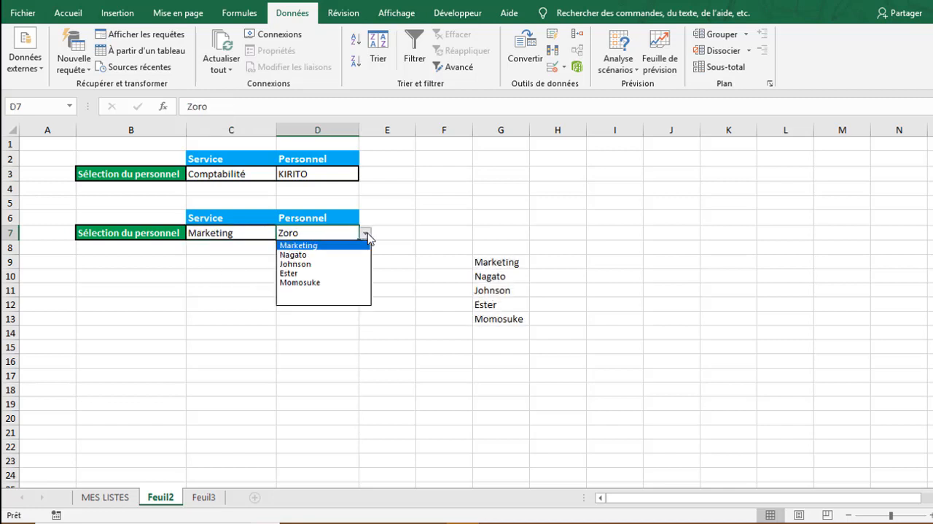
pyautogui.click(320, 258)
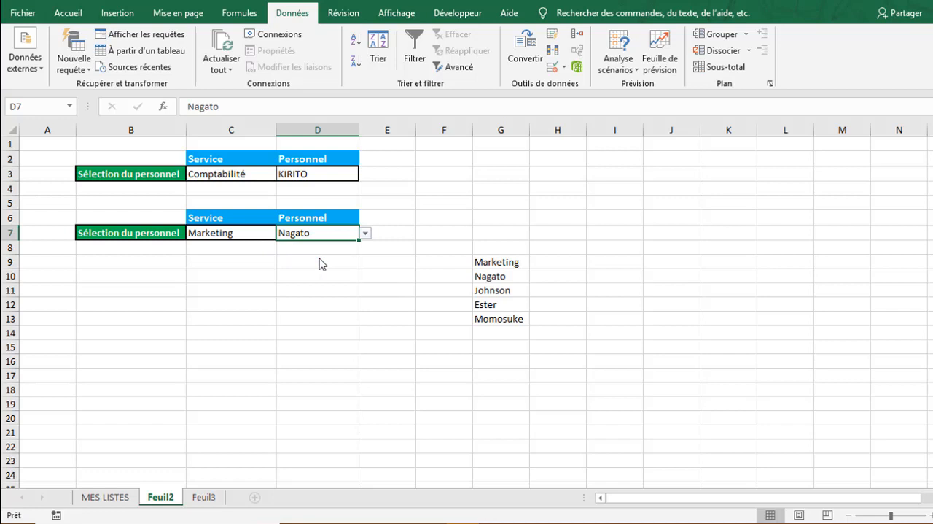